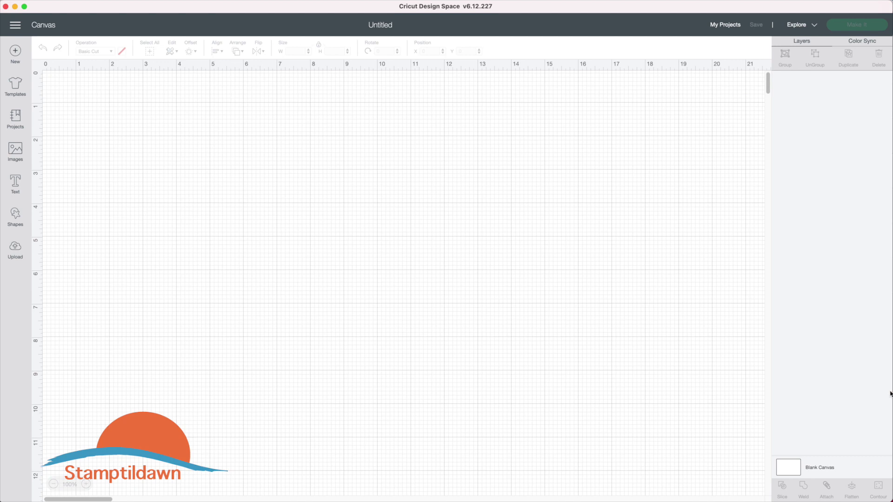
Step: Insert the uploaded 11.5-inch green advent calendar image from all uploads onto the canvas
{"action": "left_click", "coordinate": [8, 257]}
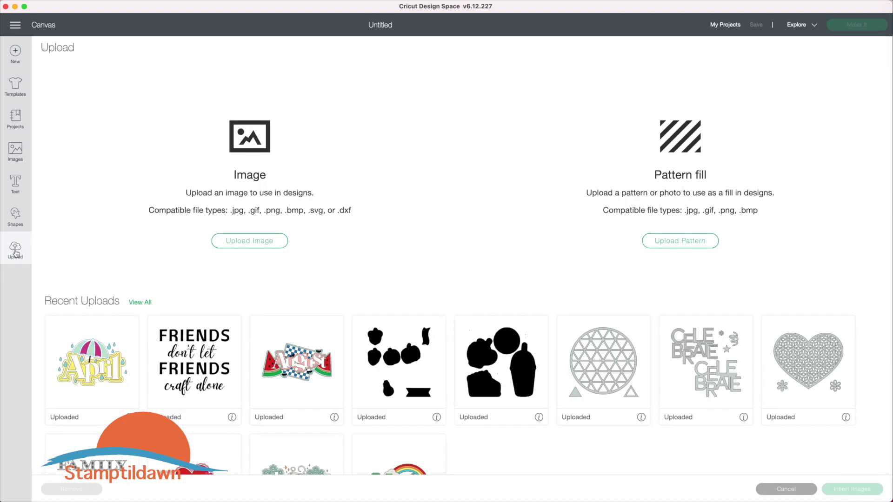
{"action": "scroll", "coordinate": [424, 420], "scroll_direction": "down", "scroll_amount": 3}
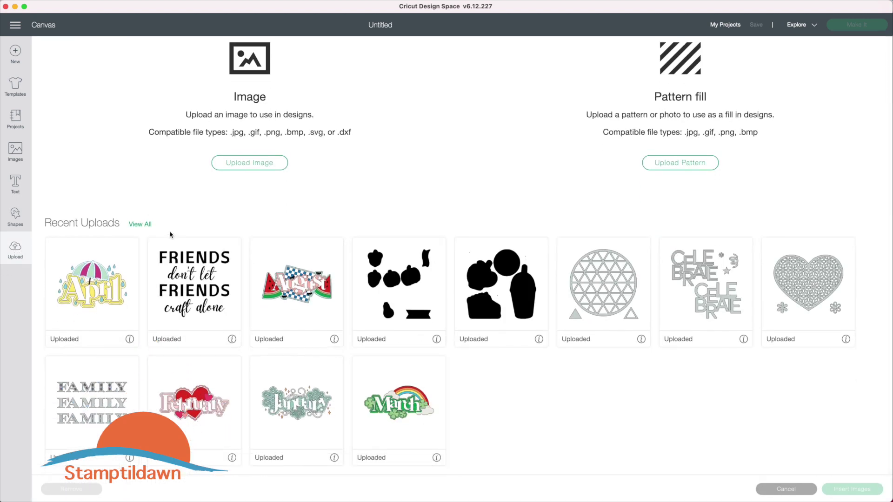
{"action": "left_click", "coordinate": [140, 225]}
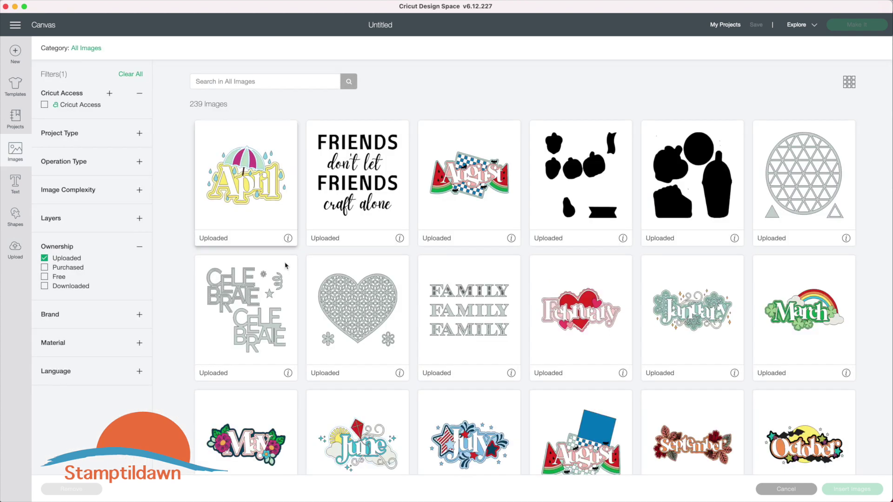
{"action": "scroll", "coordinate": [551, 359], "scroll_direction": "down", "scroll_amount": 5}
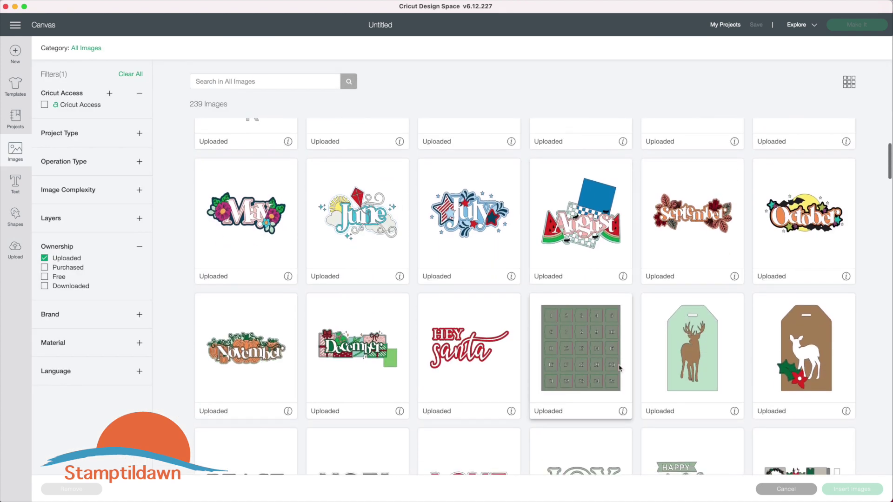
{"action": "left_click", "coordinate": [593, 372]}
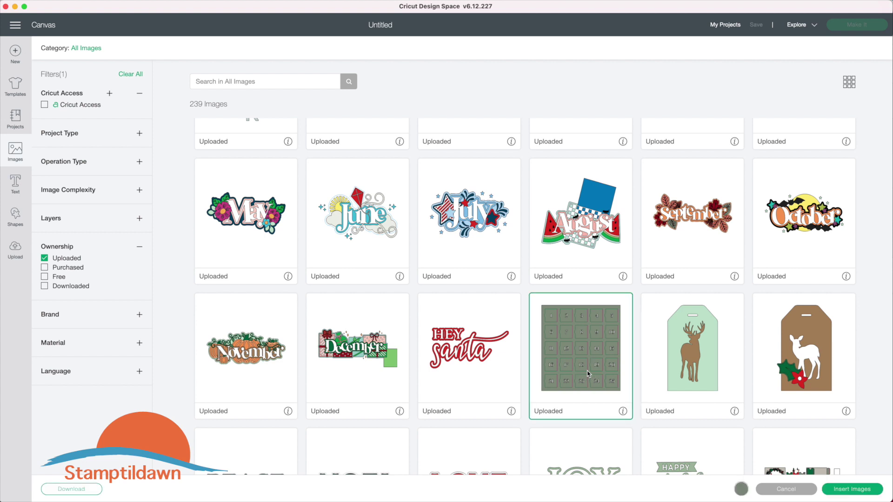
{"action": "left_click", "coordinate": [860, 490]}
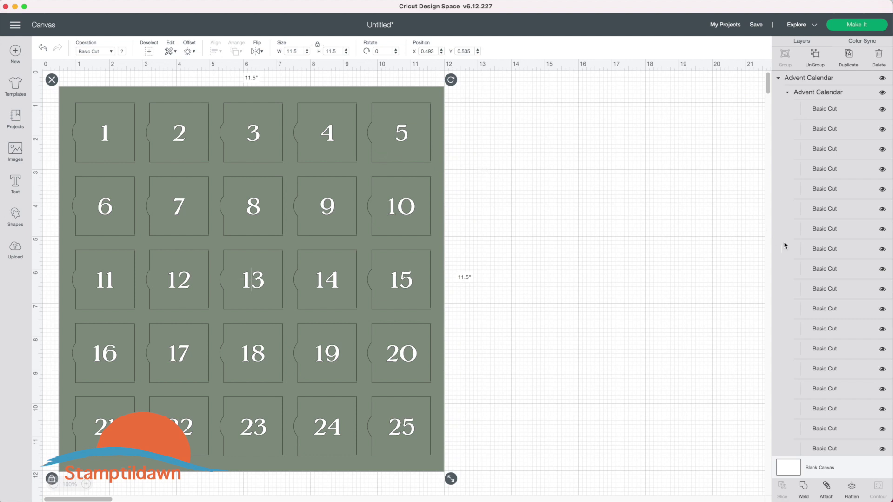
Step: Hide and collapse the number layer groups 21–25 and 16–20
{"action": "scroll", "coordinate": [822, 278], "scroll_direction": "down", "scroll_amount": 10}
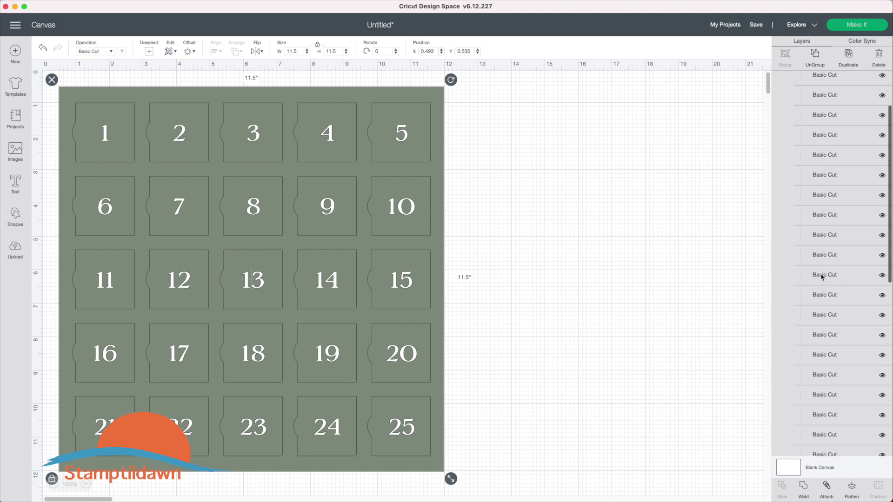
{"action": "scroll", "coordinate": [821, 277], "scroll_direction": "down", "scroll_amount": 10}
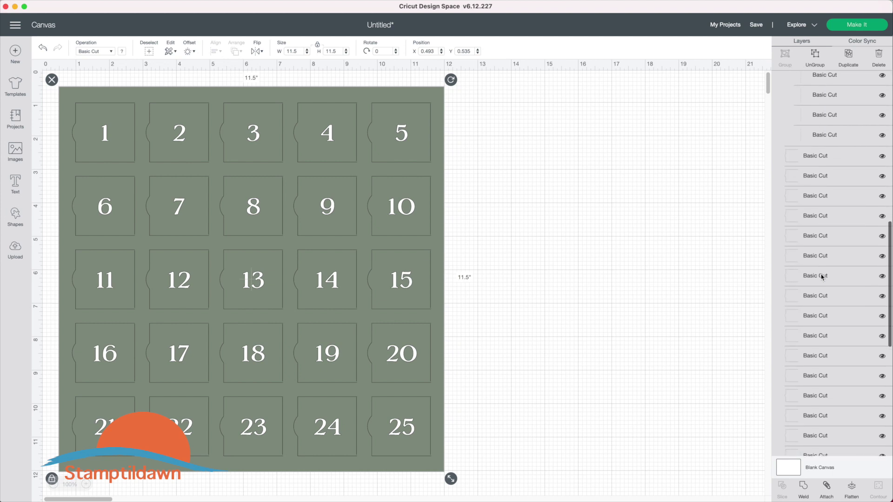
{"action": "scroll", "coordinate": [821, 278], "scroll_direction": "down", "scroll_amount": 10}
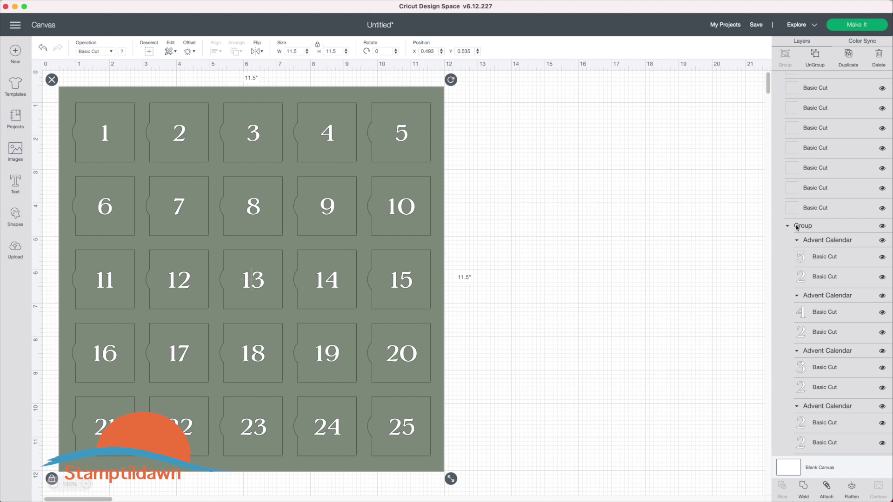
{"action": "left_click", "coordinate": [881, 226]}
{"action": "scroll", "coordinate": [854, 255], "scroll_direction": "down", "scroll_amount": 3}
{"action": "scroll", "coordinate": [854, 254], "scroll_direction": "down", "scroll_amount": 3}
{"action": "scroll", "coordinate": [854, 254], "scroll_direction": "up", "scroll_amount": 4}
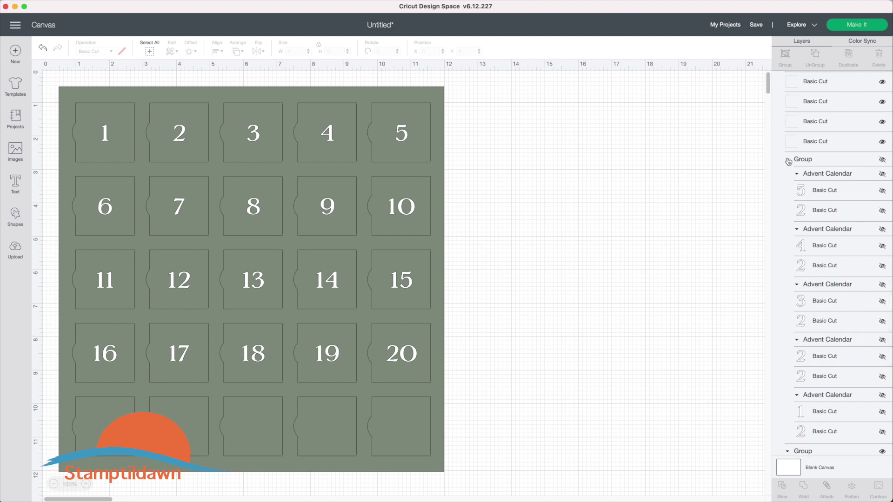
{"action": "left_click", "coordinate": [787, 159]}
{"action": "left_click", "coordinate": [883, 175]}
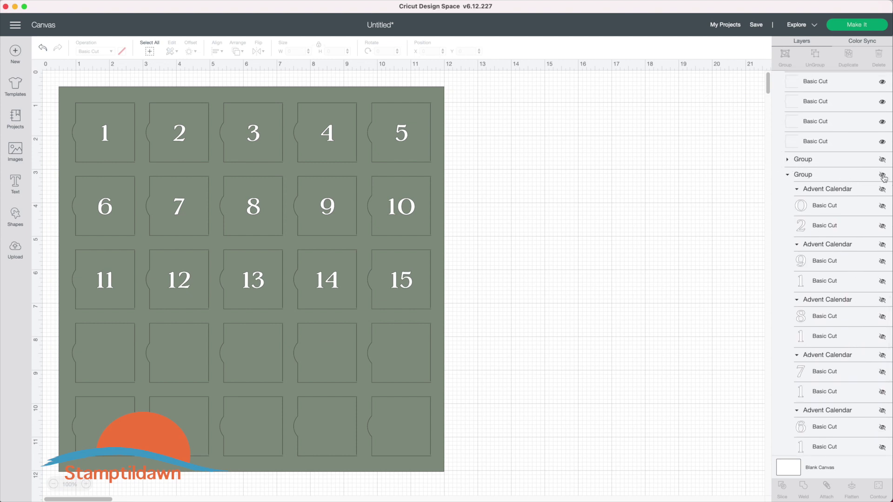
{"action": "left_click", "coordinate": [788, 175]}
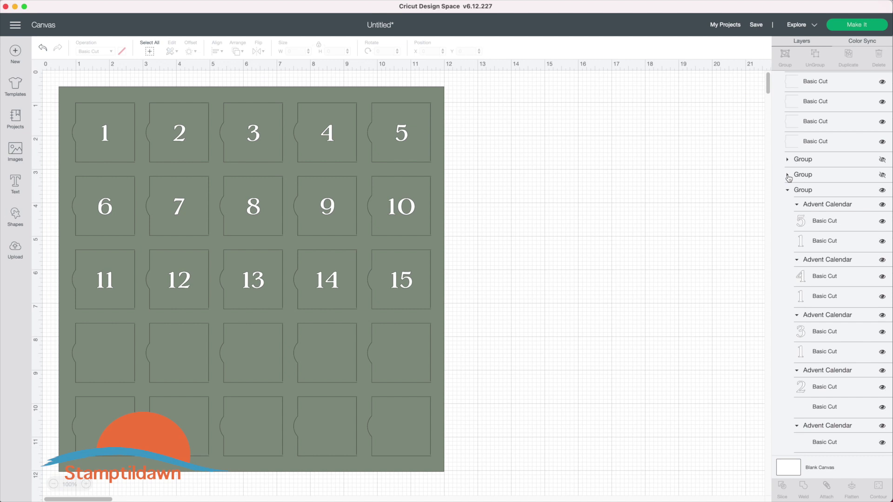
Step: Hide and collapse the number groups 11–15, 6–10 and 1–5, leaving blank windows
{"action": "left_click", "coordinate": [882, 190]}
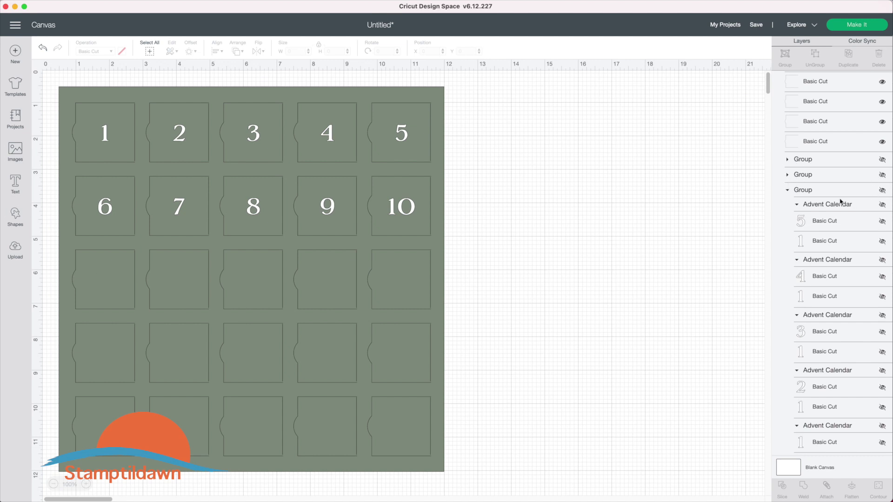
{"action": "left_click", "coordinate": [787, 191]}
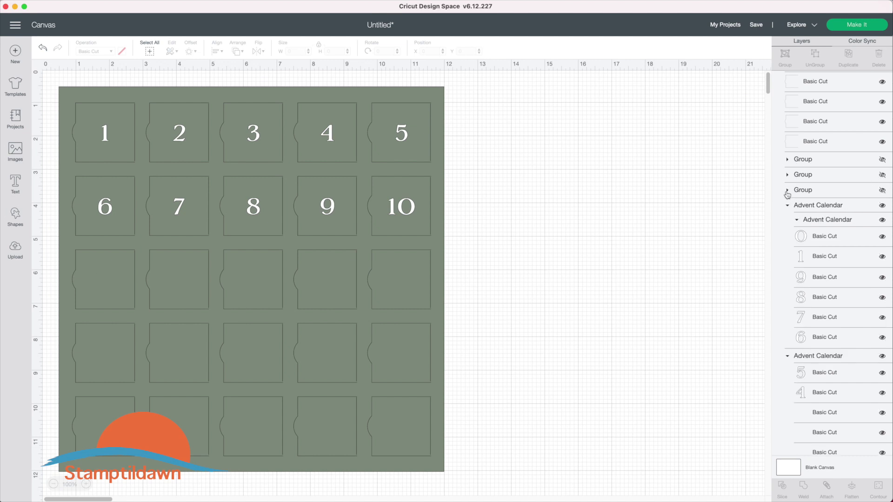
{"action": "left_click", "coordinate": [882, 206]}
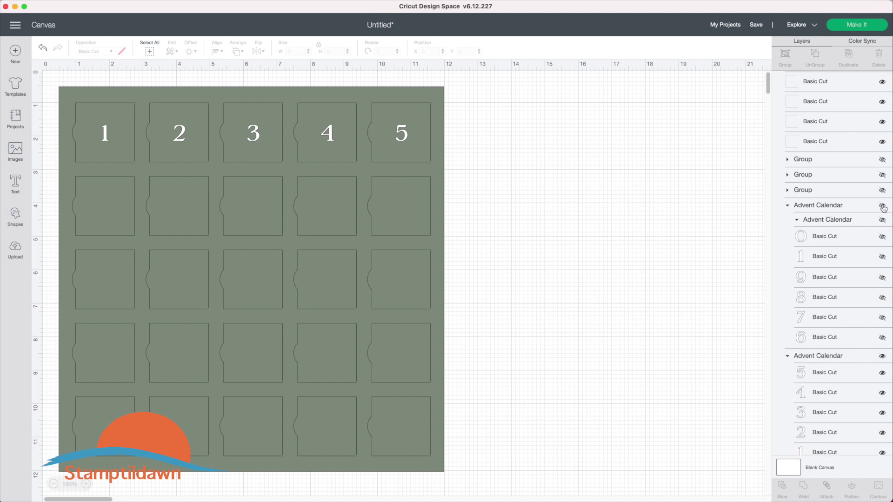
{"action": "left_click", "coordinate": [787, 206]}
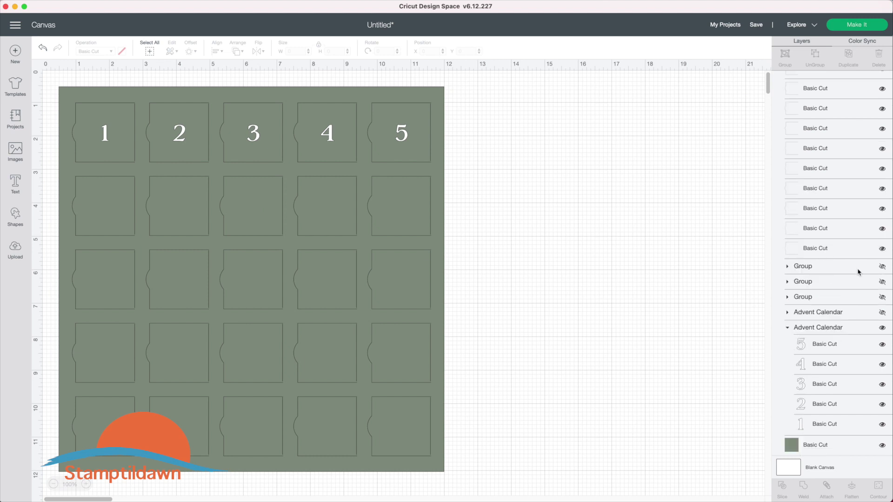
{"action": "left_click", "coordinate": [882, 328]}
{"action": "left_click", "coordinate": [788, 328]}
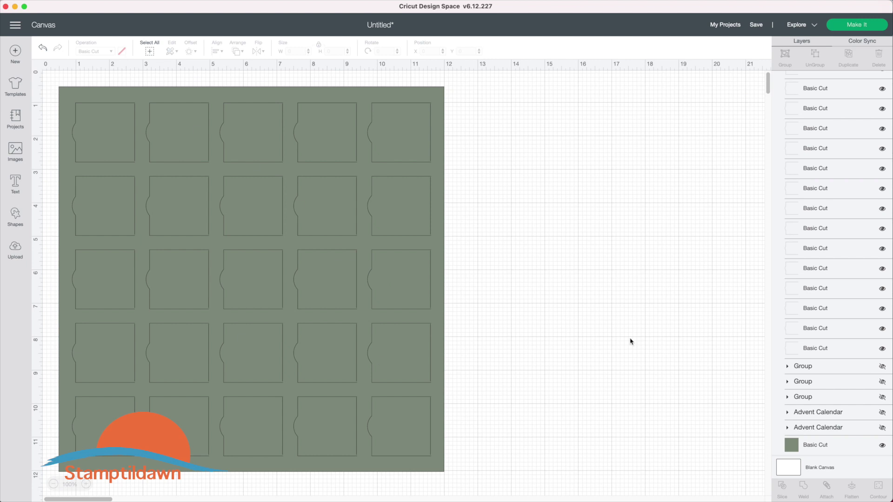
{"action": "left_click", "coordinate": [442, 219]}
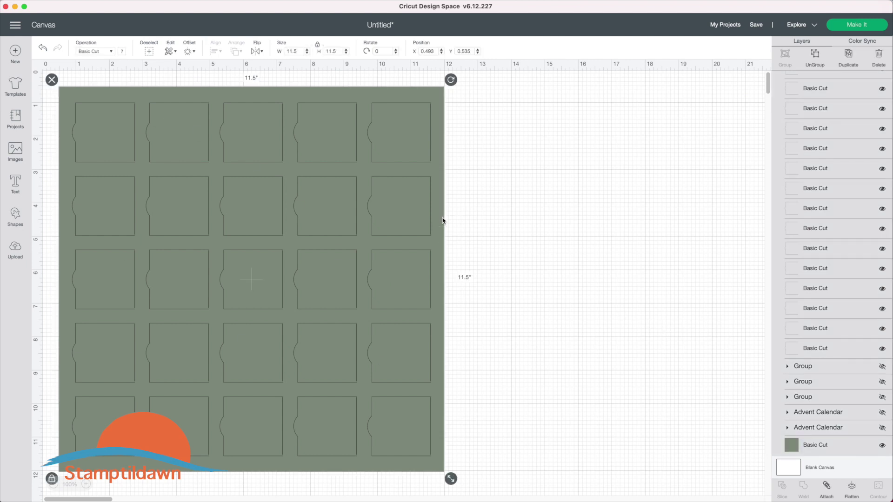
Step: Hide the green backing layer and ungroup the whole design once
{"action": "left_click", "coordinate": [882, 447]}
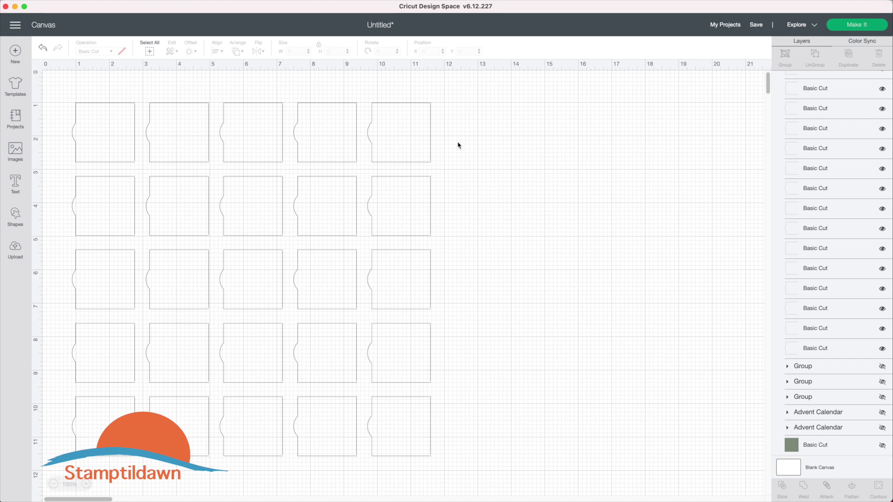
{"action": "key", "text": "super+a"}
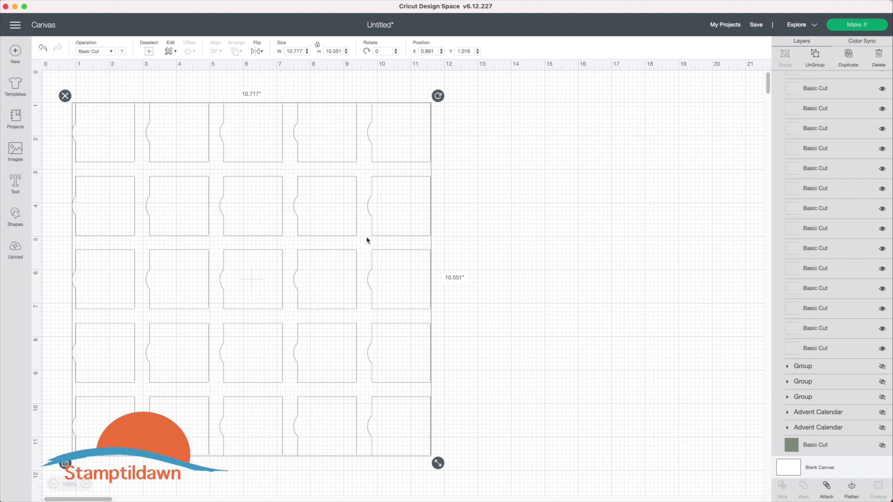
{"action": "left_click", "coordinate": [815, 57]}
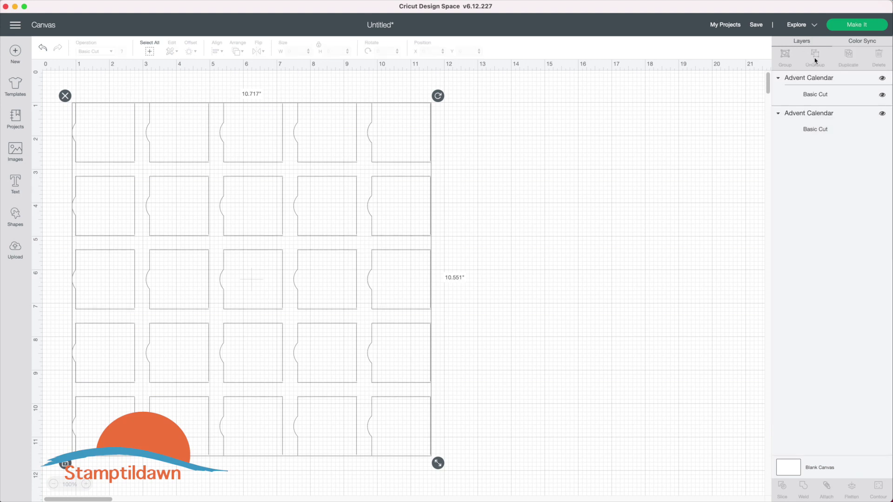
{"action": "left_click", "coordinate": [430, 149]}
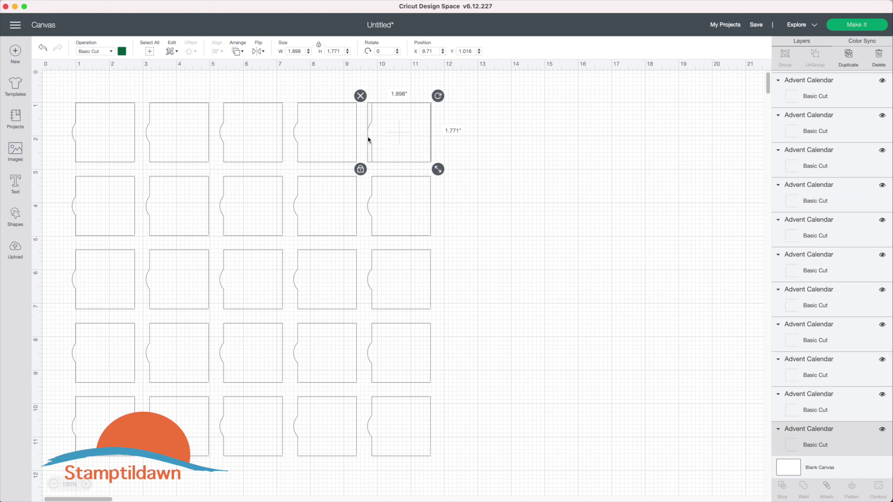
{"action": "left_click", "coordinate": [494, 152]}
Step: Ungroup all the window outlines again into separate individual pieces
{"action": "left_click", "coordinate": [431, 139]}
{"action": "left_click", "coordinate": [453, 189]}
{"action": "key", "text": "super+a"}
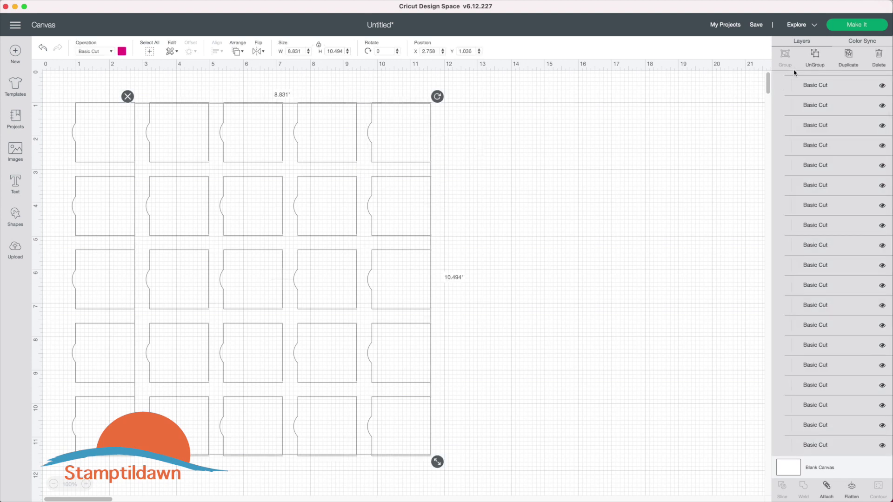
{"action": "left_click", "coordinate": [821, 58]}
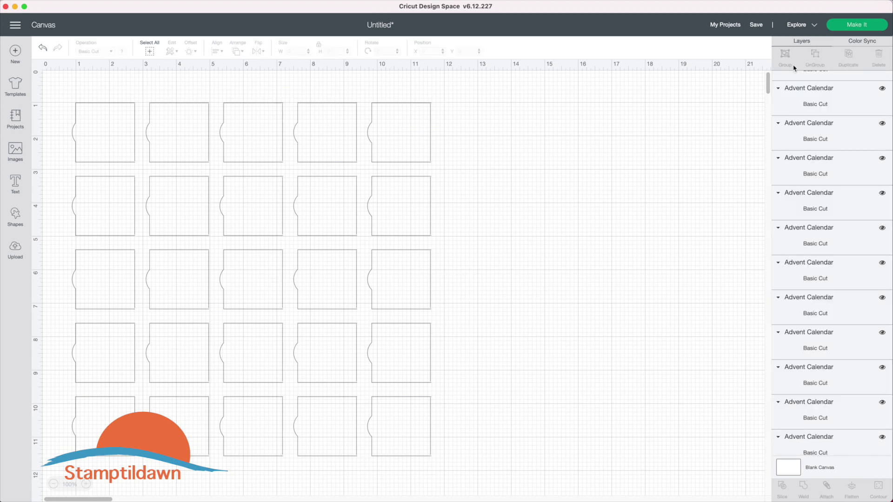
{"action": "left_click", "coordinate": [430, 149]}
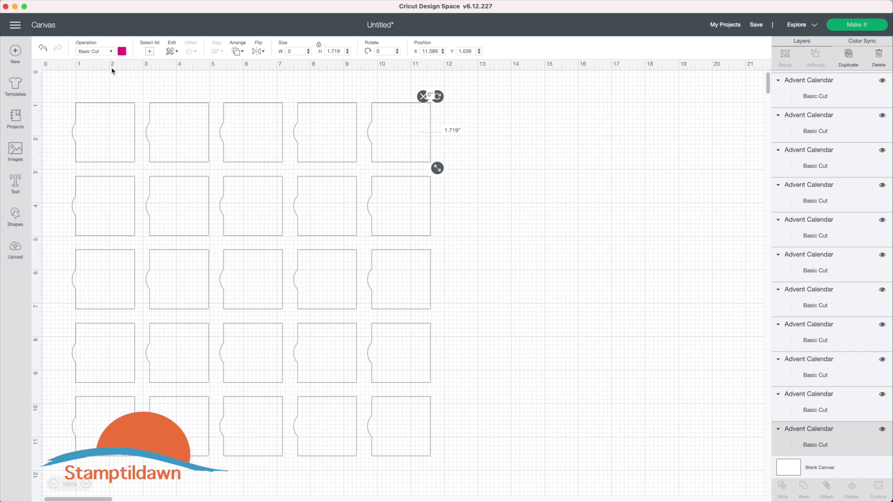
Step: Set the right-edge lines of the top-right, fourth and third windows to Score
{"action": "left_click", "coordinate": [112, 52]}
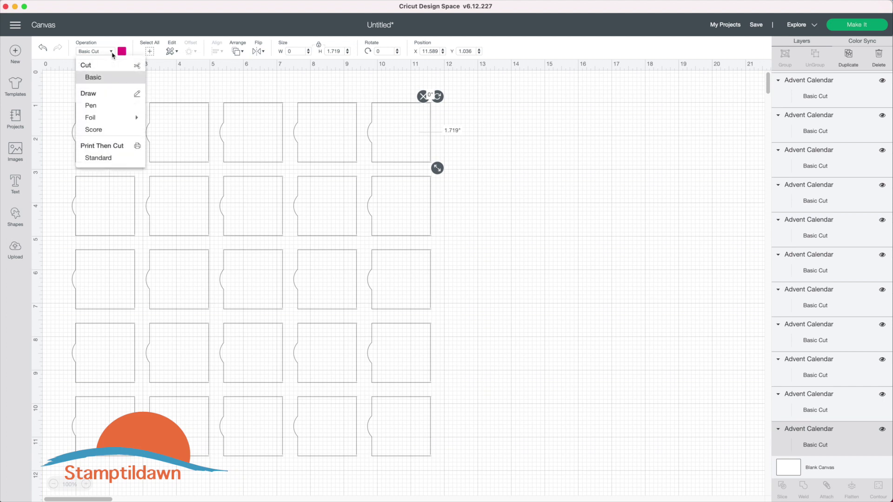
{"action": "left_click", "coordinate": [95, 130]}
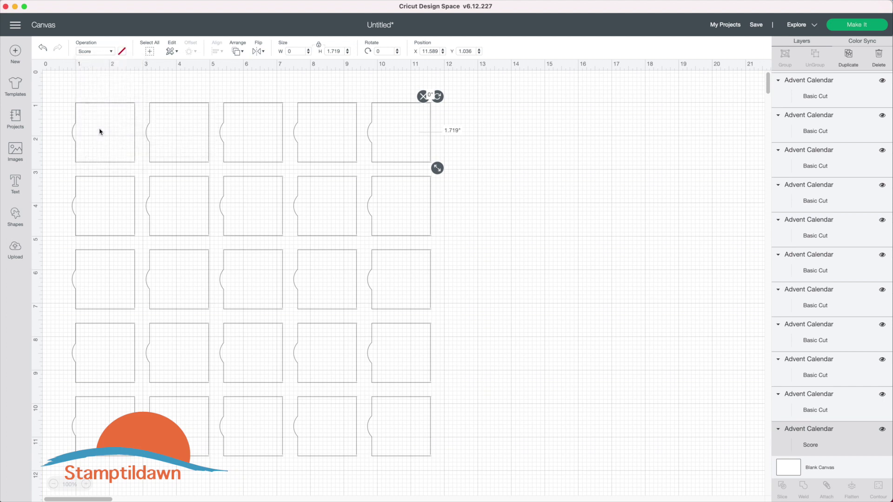
{"action": "left_click", "coordinate": [355, 134]}
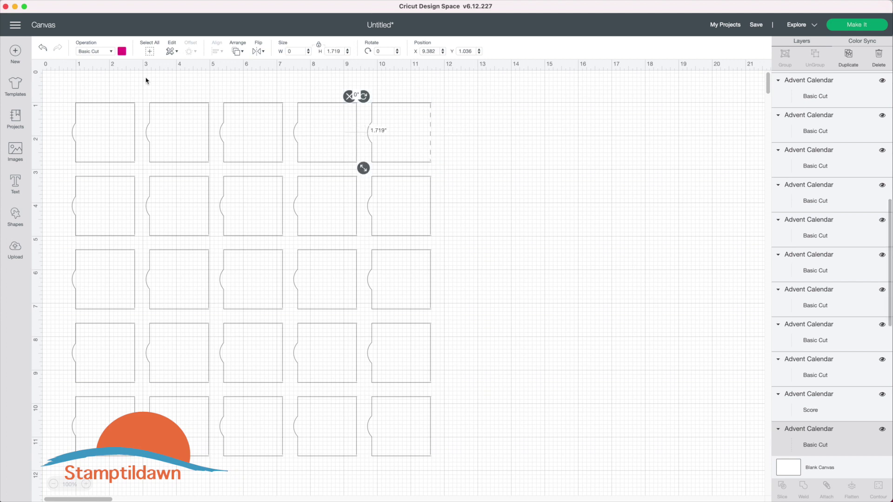
{"action": "left_click", "coordinate": [113, 52]}
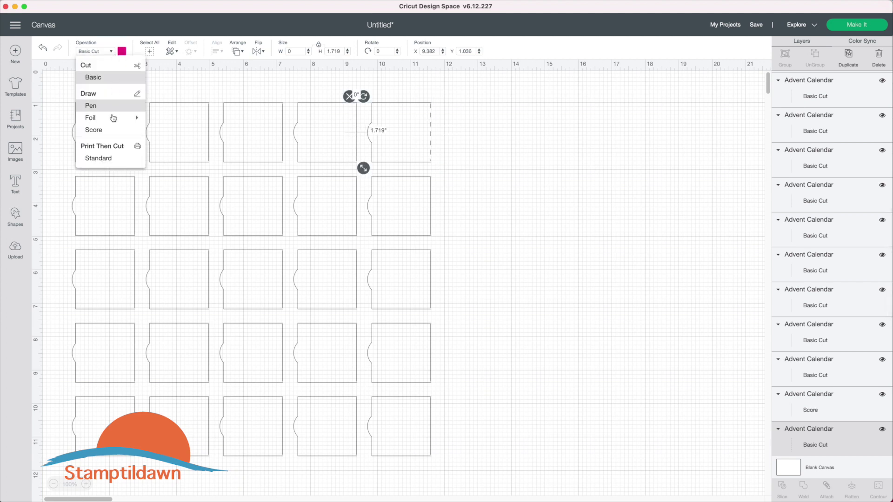
{"action": "left_click", "coordinate": [94, 130]}
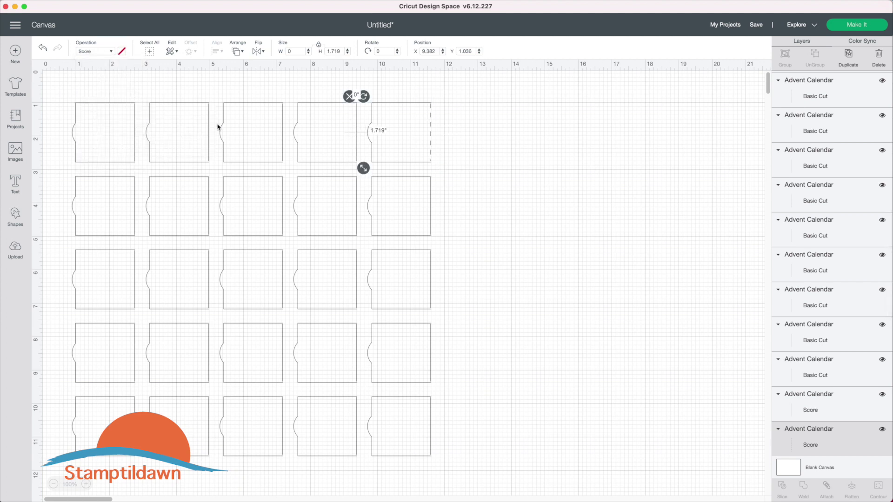
{"action": "left_click", "coordinate": [284, 116]}
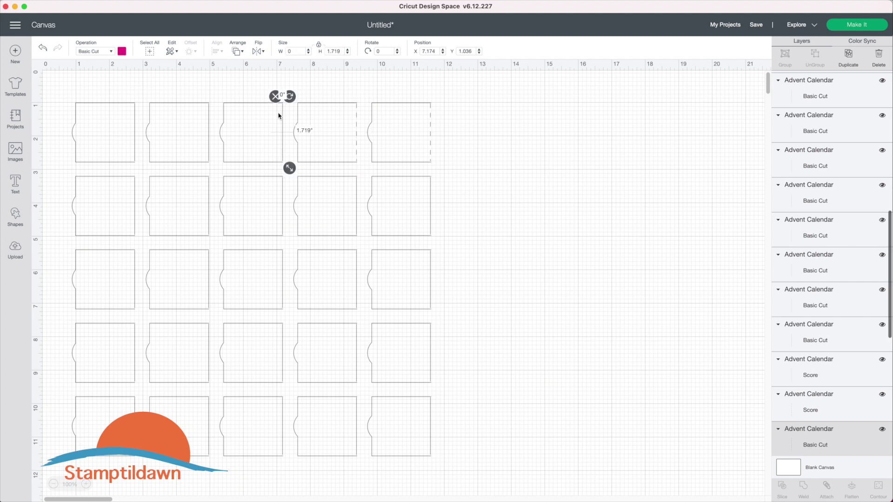
{"action": "left_click", "coordinate": [110, 52]}
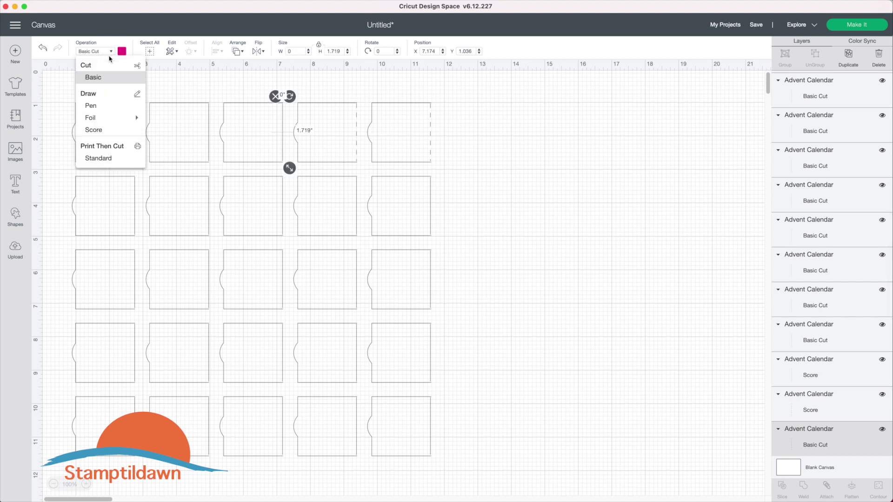
{"action": "left_click", "coordinate": [95, 131]}
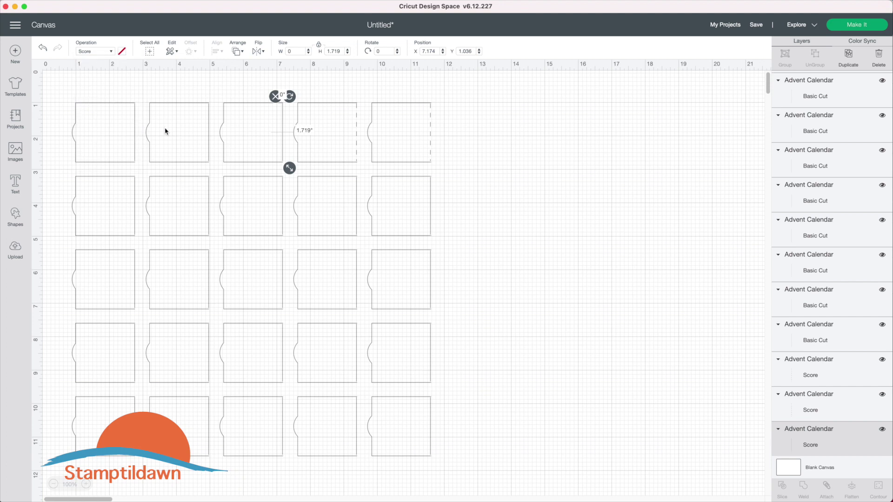
Step: Set the right-edge lines of the second, first and row-two right-column windows to Score
{"action": "left_click", "coordinate": [207, 129]}
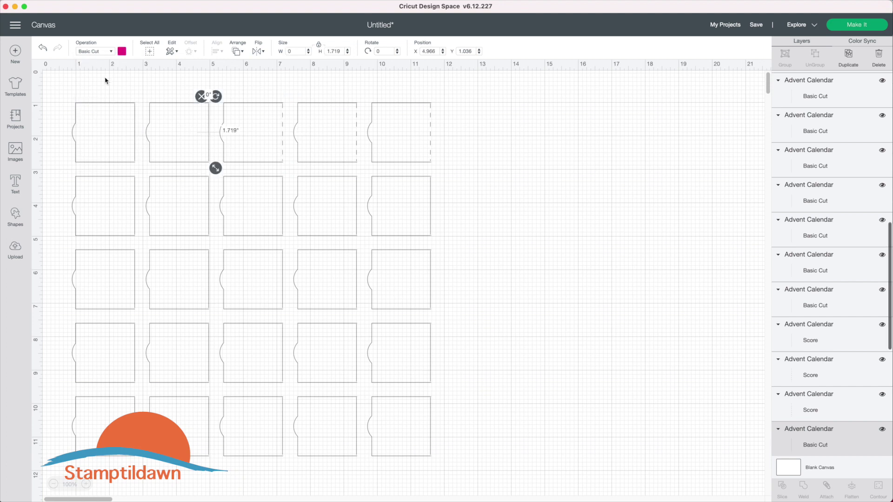
{"action": "left_click", "coordinate": [111, 52]}
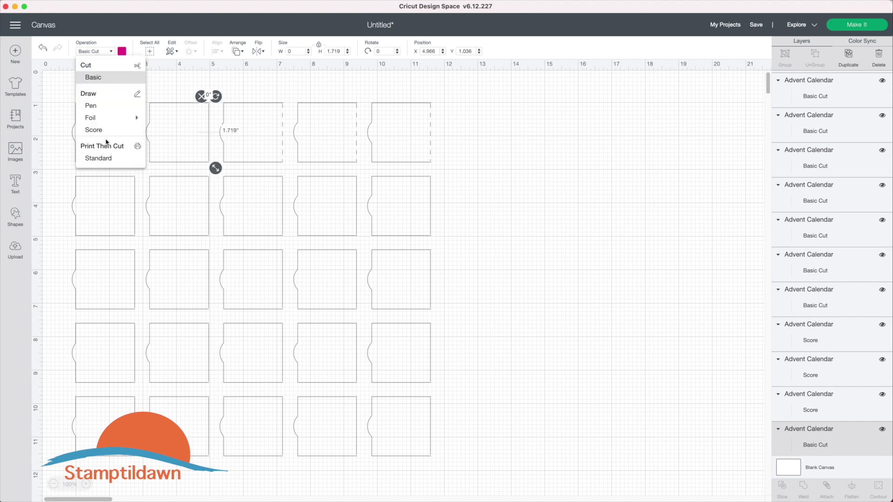
{"action": "left_click", "coordinate": [106, 132]}
{"action": "left_click", "coordinate": [135, 140]}
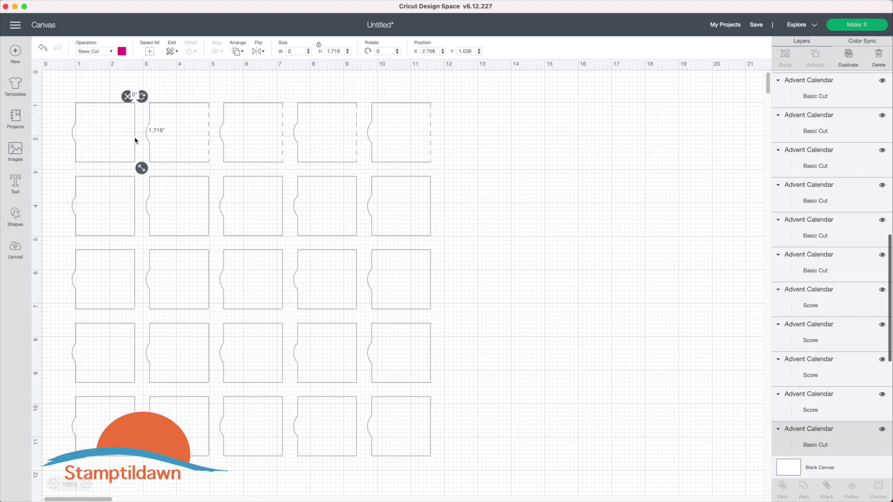
{"action": "left_click", "coordinate": [111, 52]}
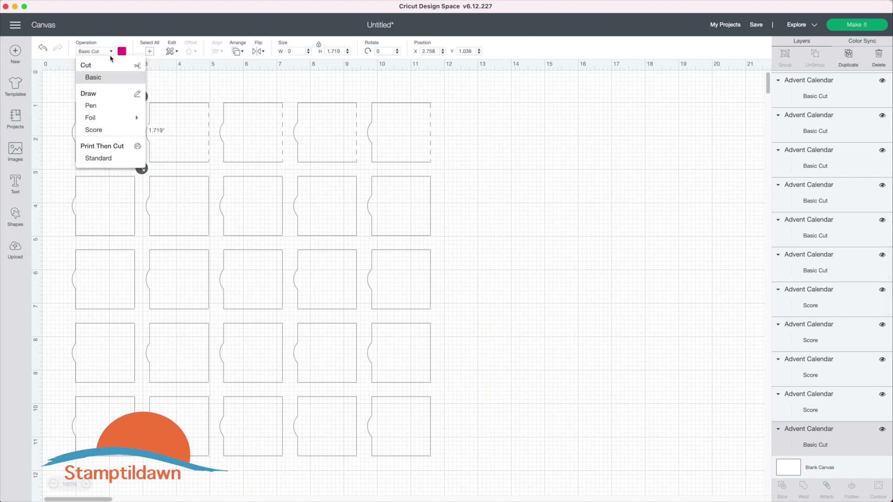
{"action": "left_click", "coordinate": [100, 130]}
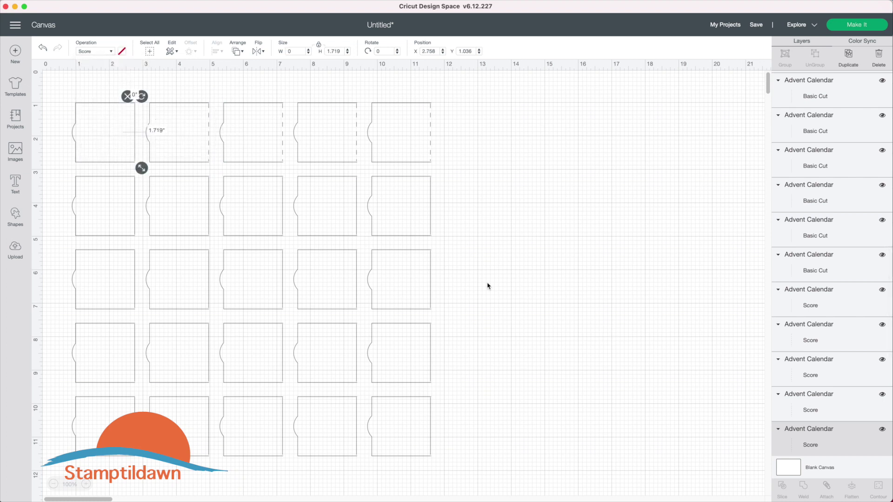
{"action": "left_click", "coordinate": [430, 217]}
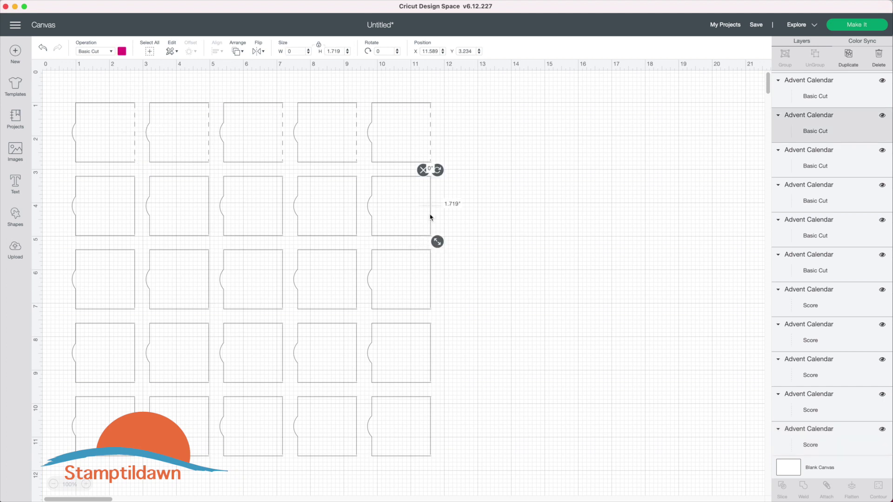
{"action": "left_click", "coordinate": [113, 52]}
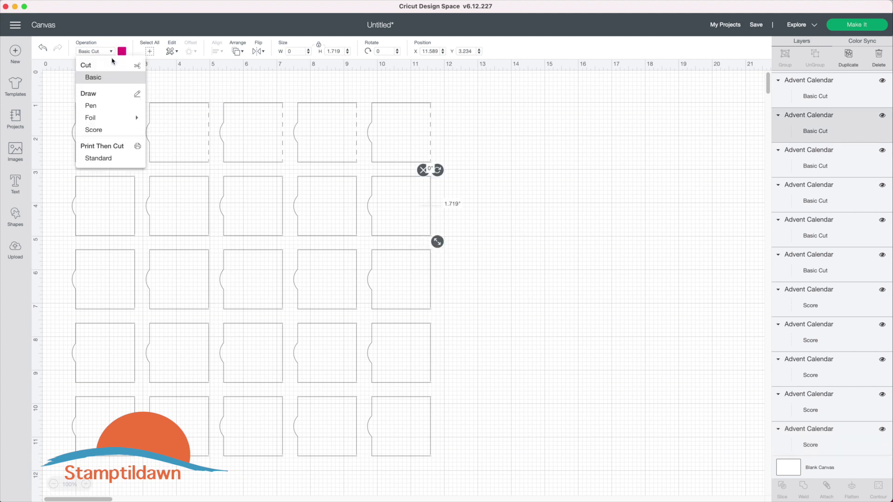
{"action": "left_click", "coordinate": [103, 132]}
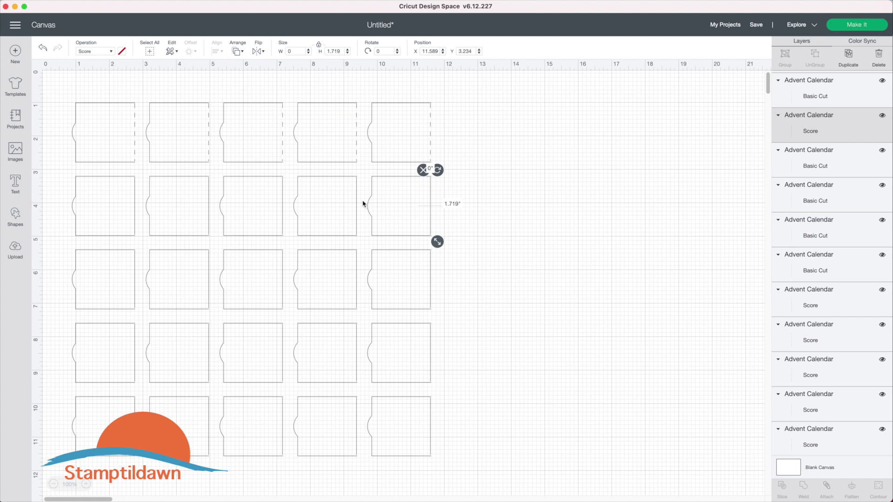
{"action": "left_click", "coordinate": [503, 241]}
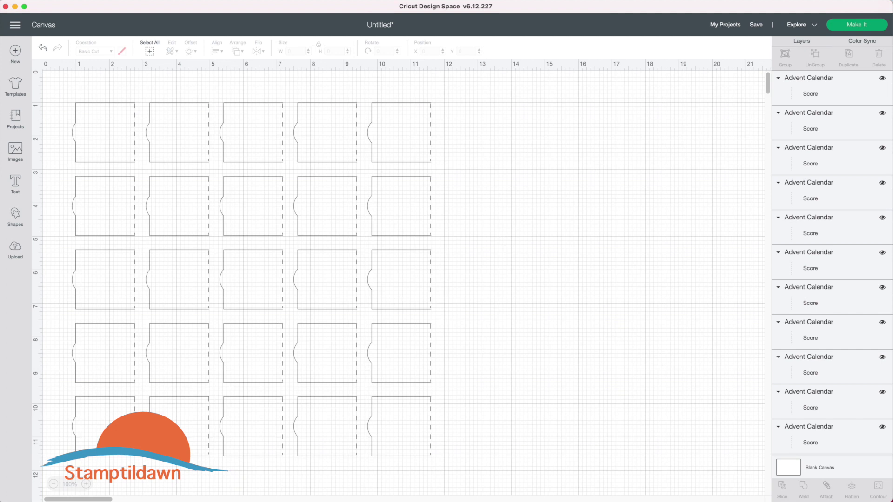
Step: Group all window outlines into one 10.717 × 10.551 in group and shift it right
{"action": "left_click_drag", "start_coordinate": [50, 81], "coordinate": [472, 478]}
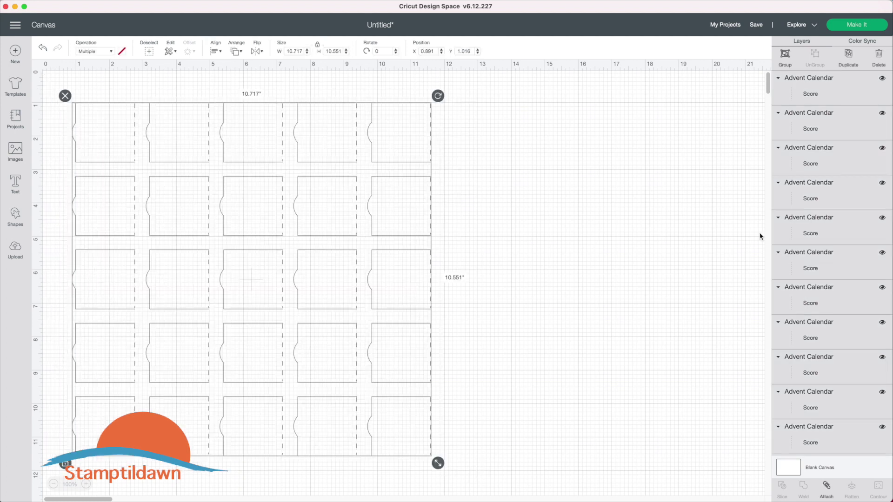
{"action": "left_click", "coordinate": [785, 56]}
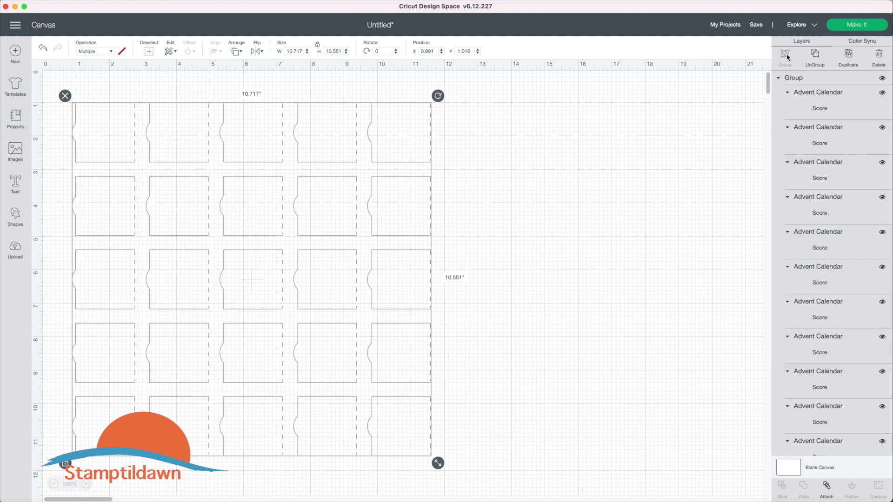
{"action": "left_click", "coordinate": [553, 212]}
{"action": "left_click_drag", "start_coordinate": [407, 148], "coordinate": [486, 135]}
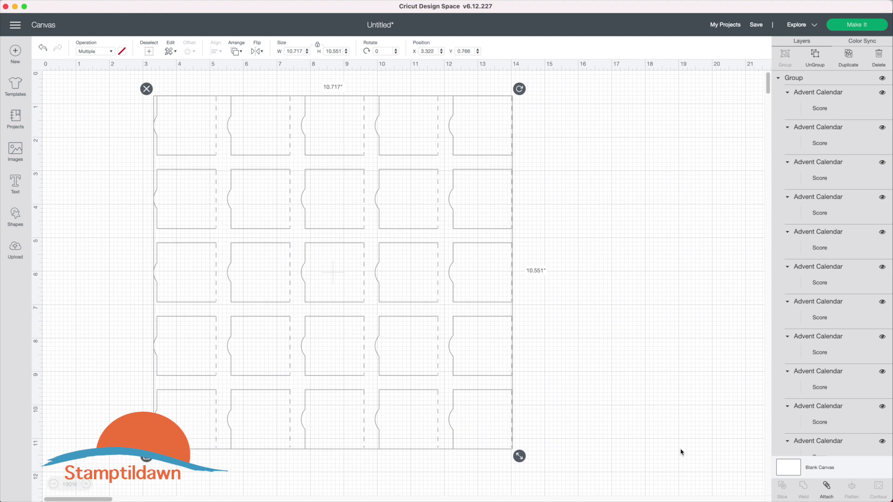
Step: Unhide the green backing and drag it under the window grid
{"action": "scroll", "coordinate": [851, 430], "scroll_direction": "down", "scroll_amount": 10}
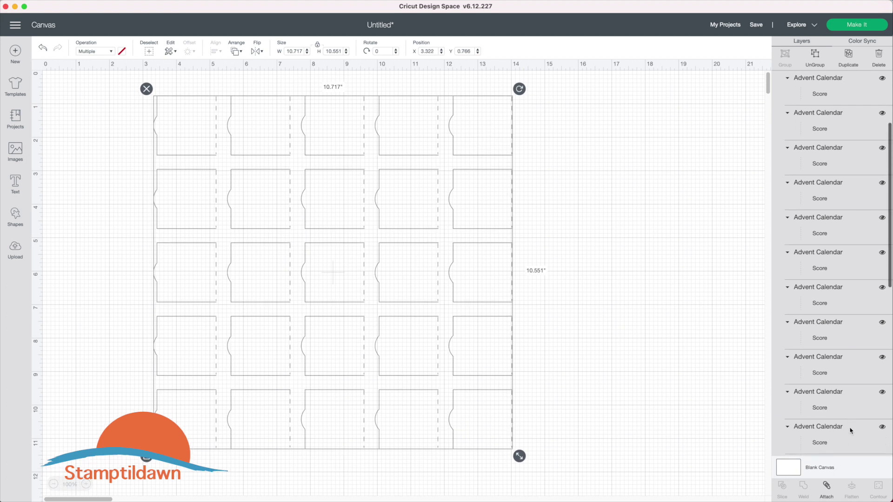
{"action": "scroll", "coordinate": [851, 431], "scroll_direction": "down", "scroll_amount": 10}
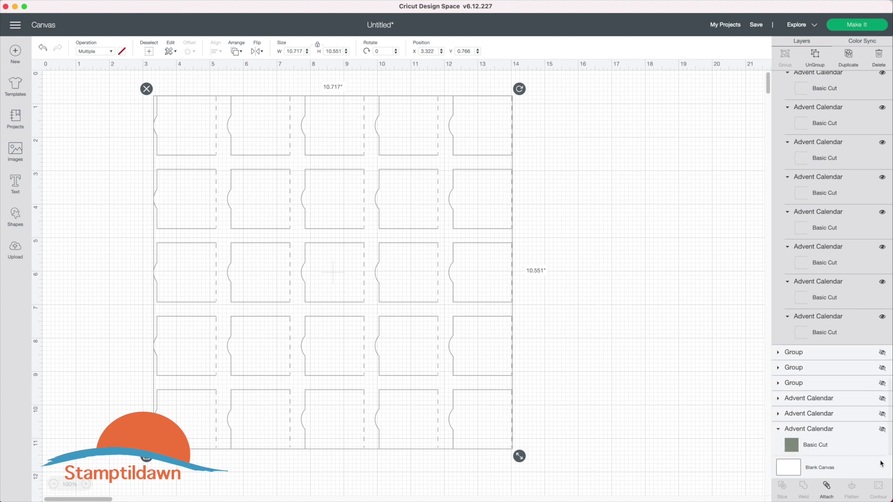
{"action": "left_click", "coordinate": [882, 430]}
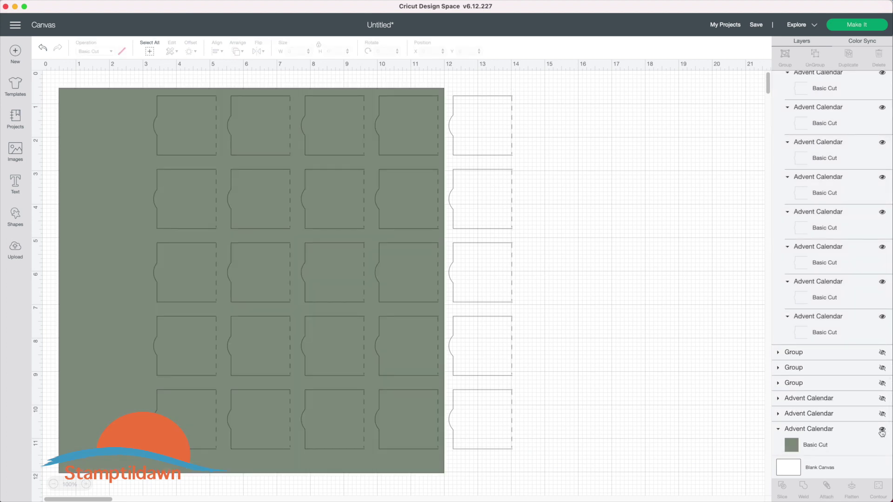
{"action": "left_click_drag", "start_coordinate": [89, 113], "coordinate": [168, 110]}
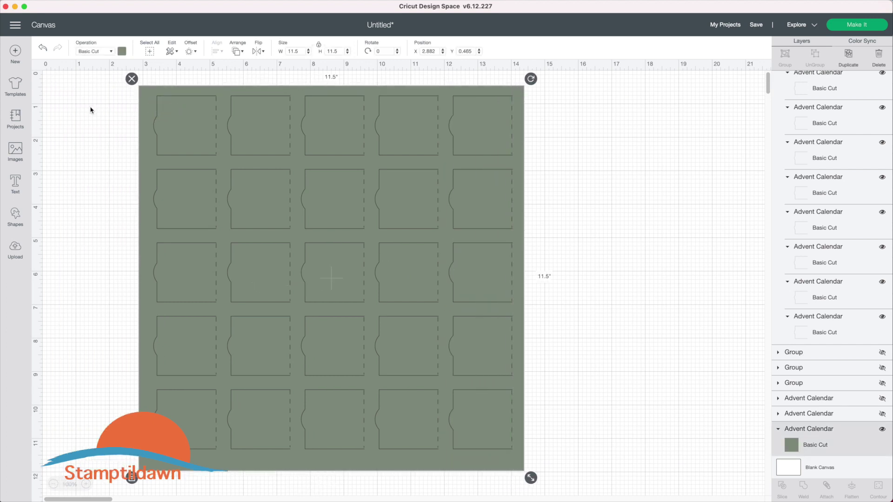
Step: Centre the window grid horizontally and vertically on the green backing
{"action": "left_click", "coordinate": [90, 107]}
{"action": "left_click_drag", "start_coordinate": [89, 107], "coordinate": [506, 267]}
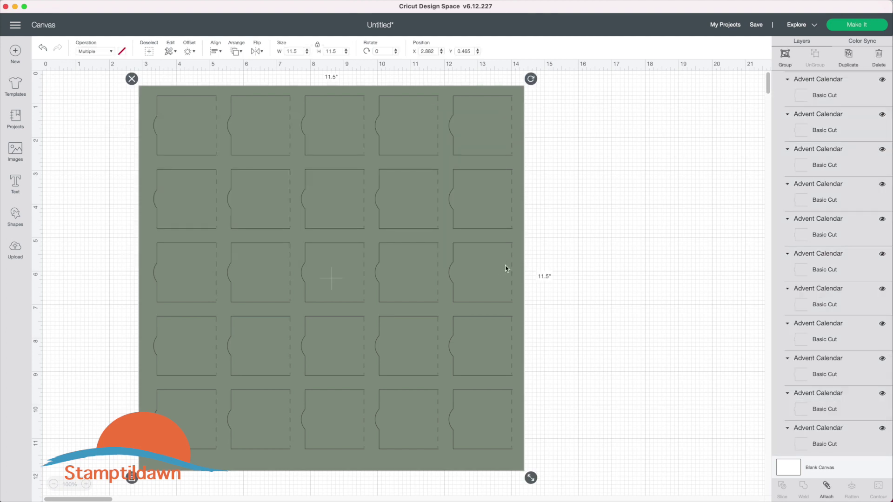
{"action": "left_click", "coordinate": [220, 52]}
{"action": "left_click", "coordinate": [231, 92]}
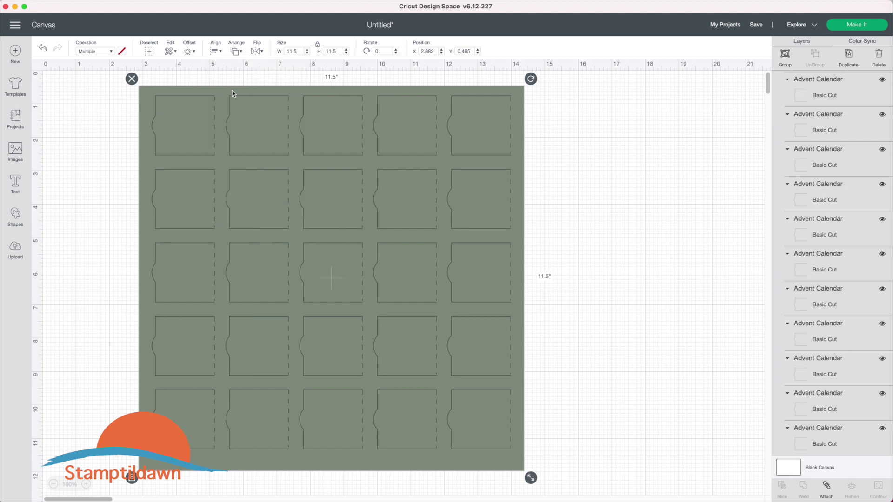
{"action": "left_click", "coordinate": [219, 52]}
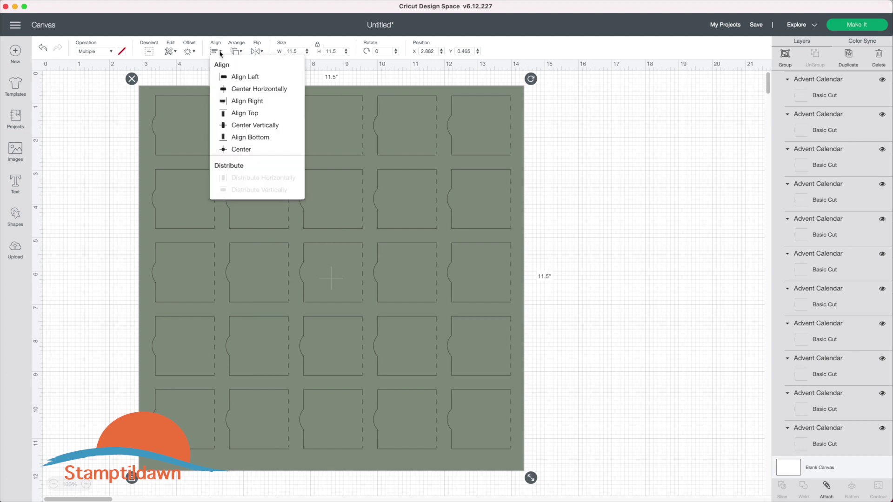
{"action": "left_click", "coordinate": [224, 125]}
{"action": "left_click", "coordinate": [684, 298]}
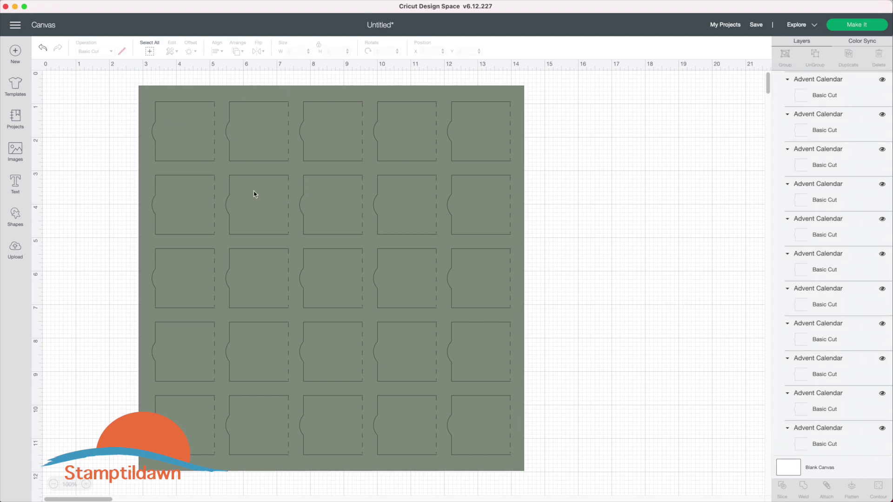
Step: Attach the grouped window outlines and green backing into a single Attach set
{"action": "left_click_drag", "start_coordinate": [89, 96], "coordinate": [407, 296]}
{"action": "left_click", "coordinate": [827, 487]}
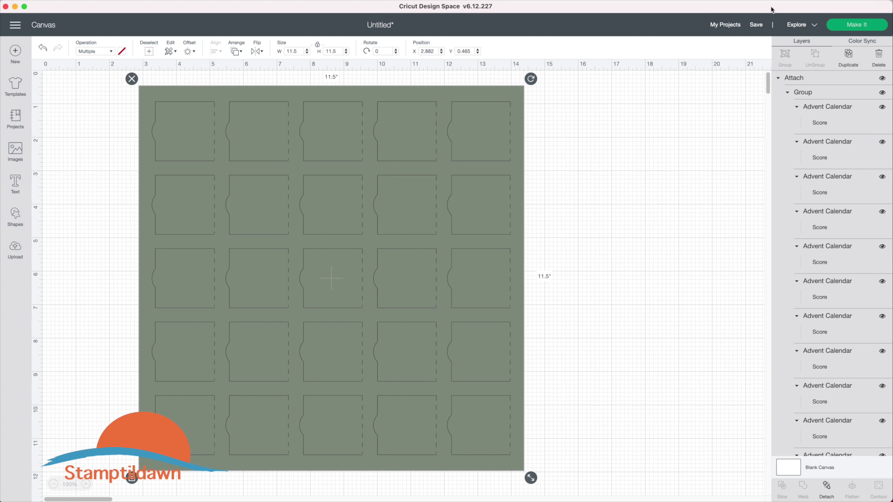
Step: Save the project titled 'Scored Advent', ticking the CTMH collection
{"action": "left_click", "coordinate": [756, 25]}
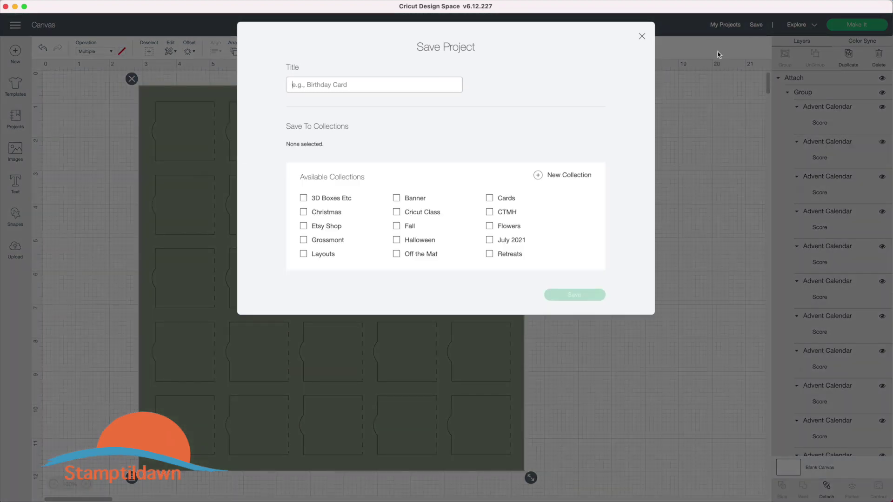
{"action": "type", "text": "Scored Advent"}
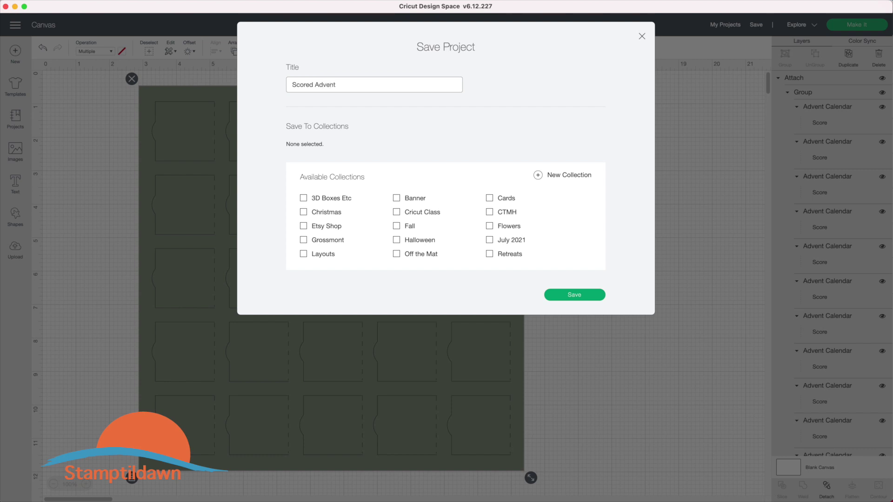
{"action": "left_click", "coordinate": [492, 215]}
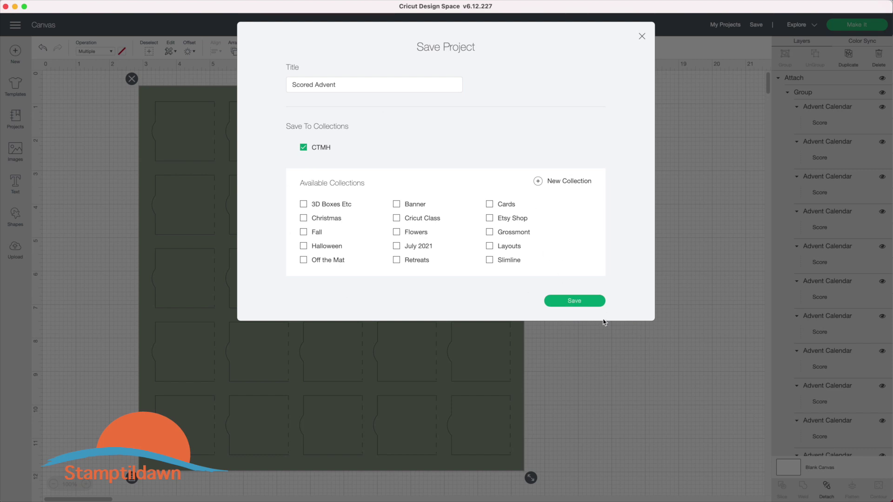
{"action": "left_click", "coordinate": [595, 309]}
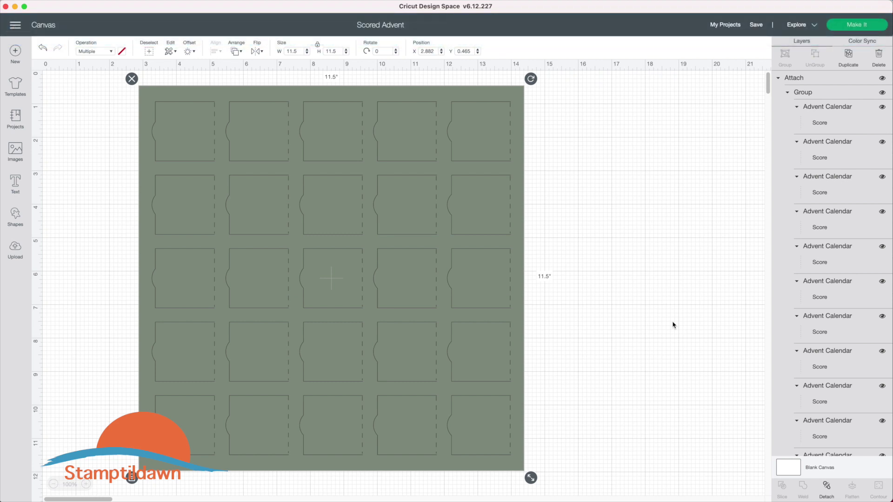
Step: Detach the windows, hide the green backing and ungroup all window shapes
{"action": "left_click", "coordinate": [827, 488]}
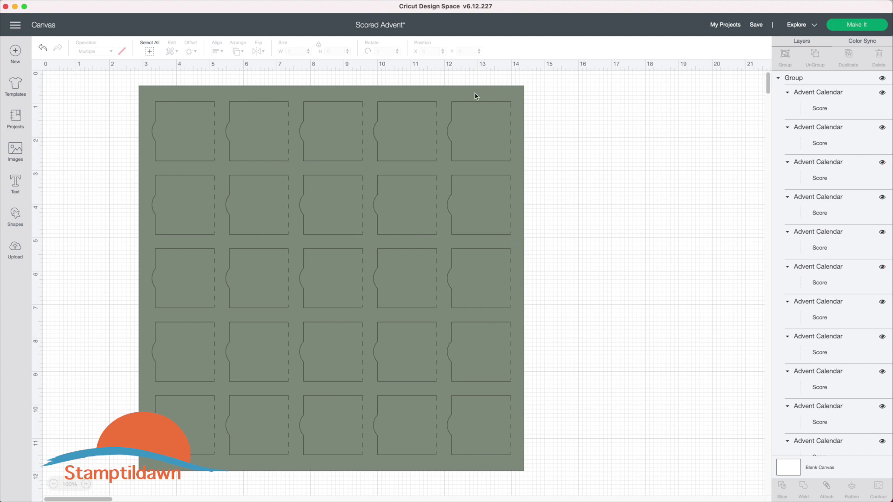
{"action": "left_click_drag", "start_coordinate": [475, 96], "coordinate": [708, 106]}
{"action": "left_click", "coordinate": [882, 429]}
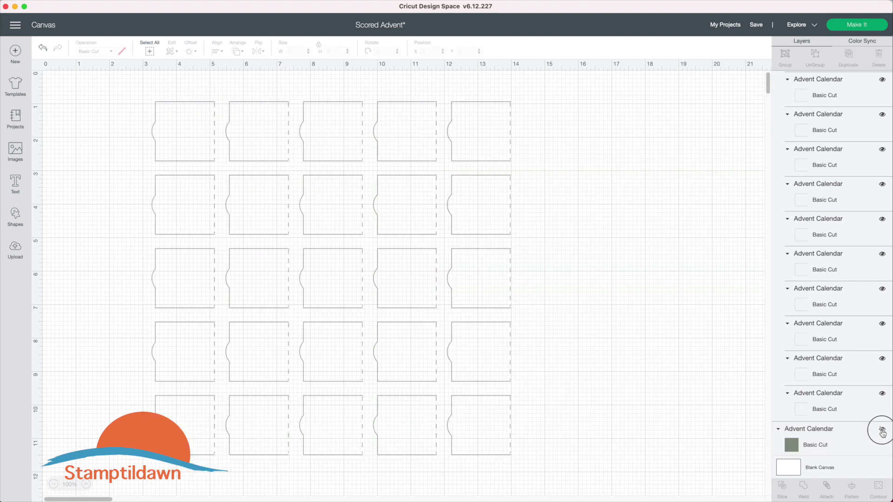
{"action": "key", "text": "super+a"}
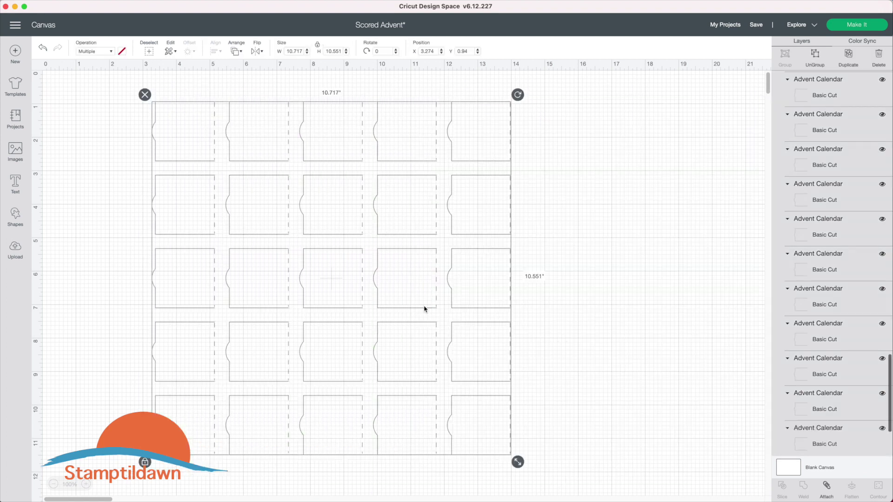
{"action": "left_click", "coordinate": [813, 58]}
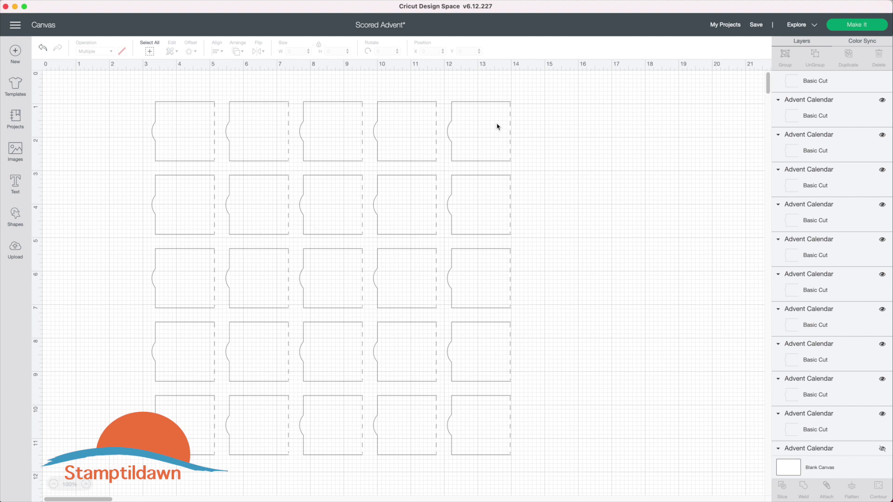
Step: Delete the right column and bottom row, then group the remaining 16 windows
{"action": "left_click_drag", "start_coordinate": [457, 83], "coordinate": [547, 478]}
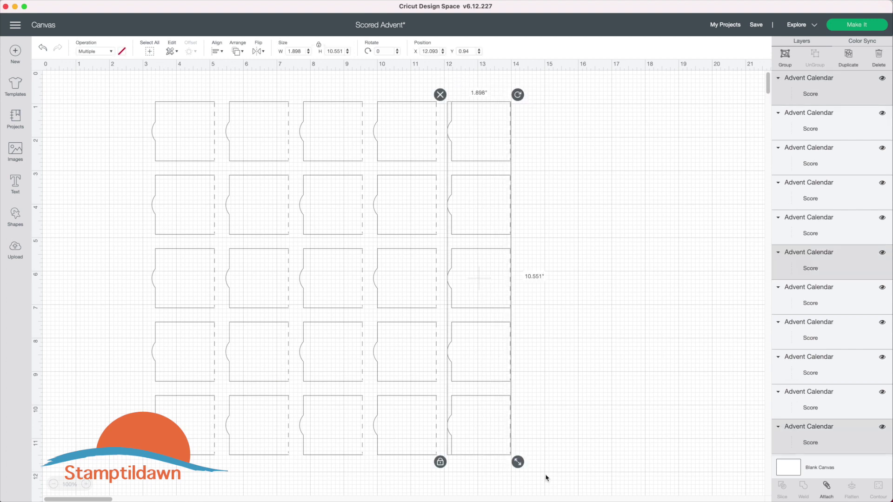
{"action": "key", "text": "Delete"}
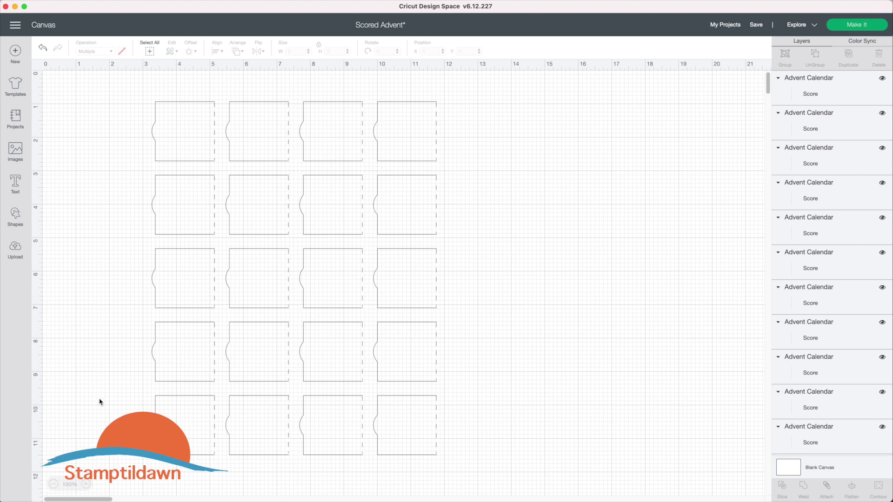
{"action": "left_click_drag", "start_coordinate": [99, 401], "coordinate": [536, 441]}
{"action": "key", "text": "Delete"}
{"action": "left_click_drag", "start_coordinate": [94, 83], "coordinate": [550, 414]}
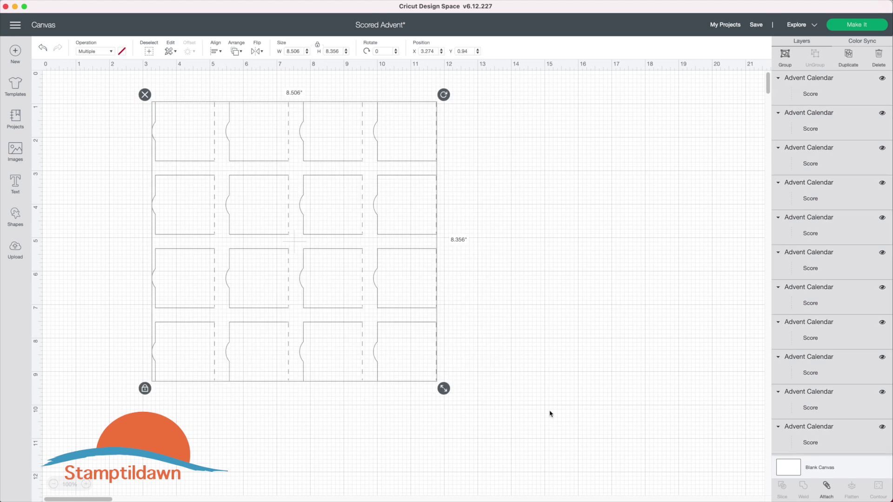
{"action": "left_click", "coordinate": [787, 58]}
{"action": "scroll", "coordinate": [851, 359], "scroll_direction": "down", "scroll_amount": 10}
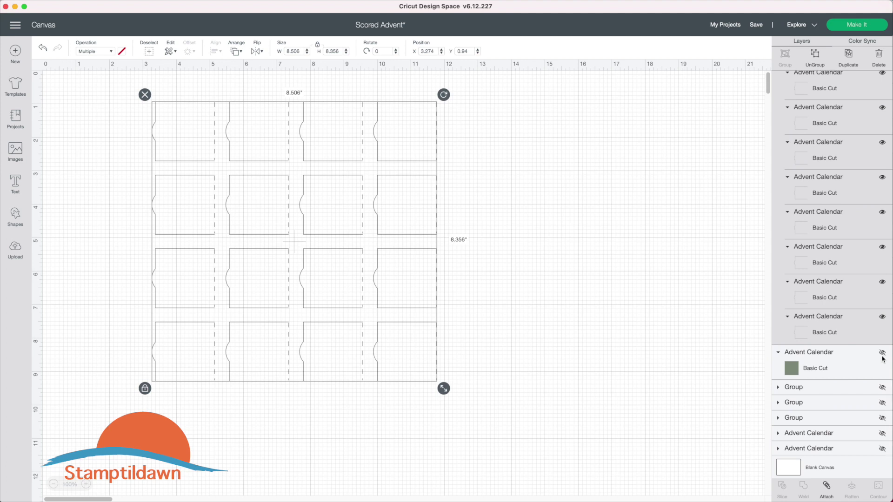
Step: Unhide the green backing, move it behind the grid and resize it to 9.5 inches
{"action": "left_click", "coordinate": [882, 352]}
{"action": "left_click_drag", "start_coordinate": [567, 185], "coordinate": [333, 174]}
{"action": "left_click_drag", "start_coordinate": [529, 478], "coordinate": [463, 374]}
{"action": "left_click", "coordinate": [524, 385]}
Step: Centre the 16-window grid horizontally and vertically on the 9.5-inch green square
{"action": "left_click_drag", "start_coordinate": [551, 380], "coordinate": [173, 276]}
{"action": "left_click", "coordinate": [215, 52]}
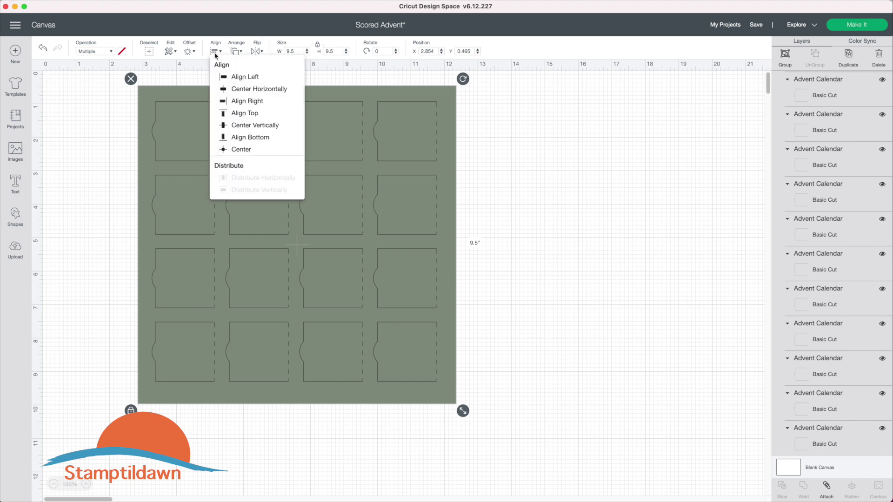
{"action": "left_click", "coordinate": [254, 89]}
{"action": "left_click", "coordinate": [216, 51]}
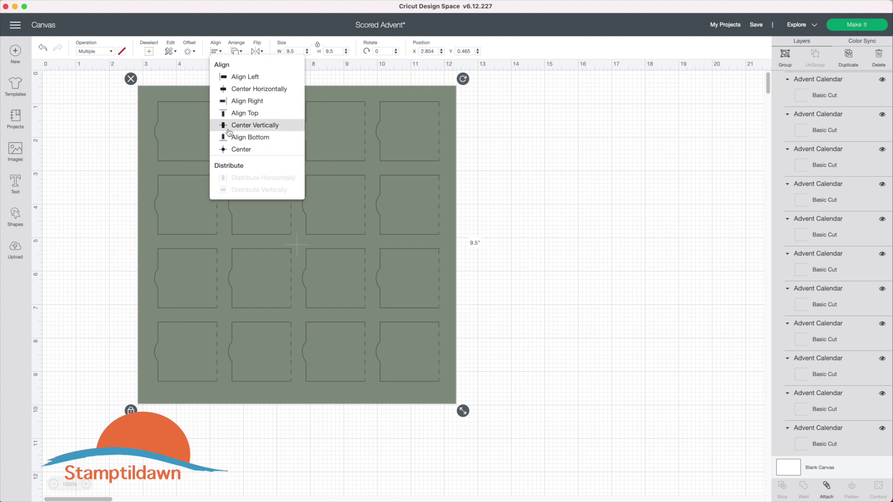
{"action": "left_click", "coordinate": [236, 89]}
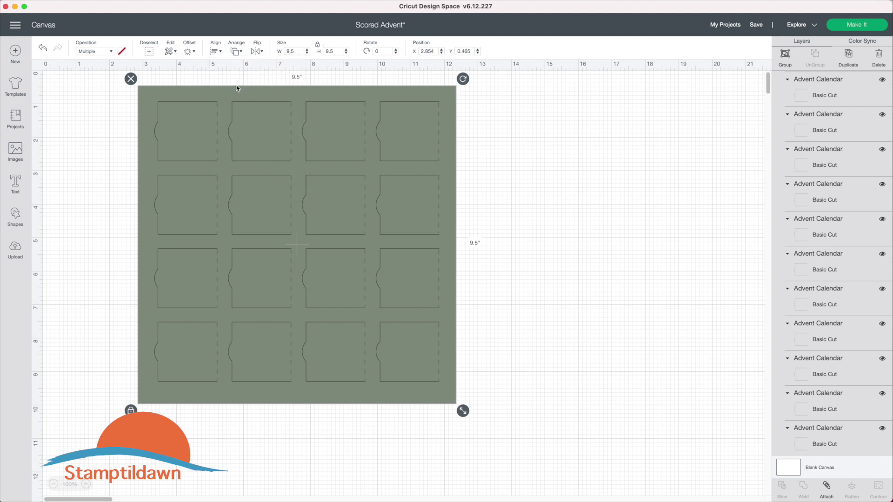
{"action": "left_click", "coordinate": [217, 53]}
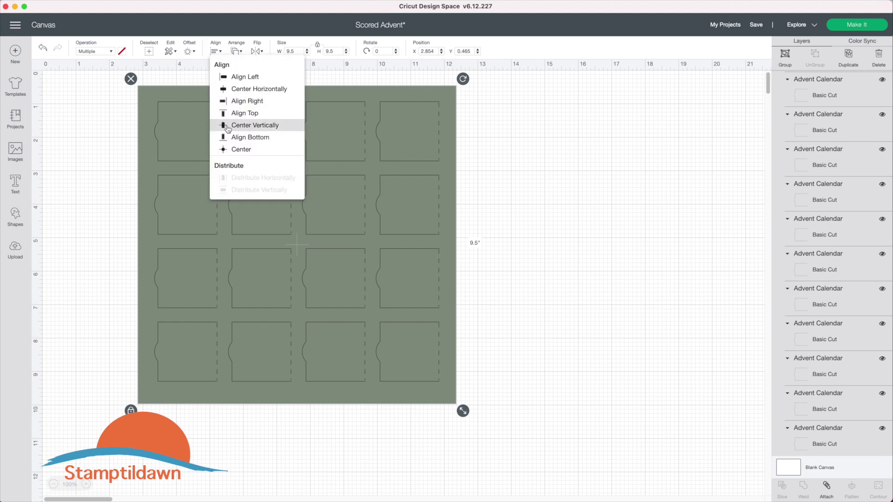
{"action": "left_click", "coordinate": [227, 126]}
{"action": "left_click", "coordinate": [522, 197]}
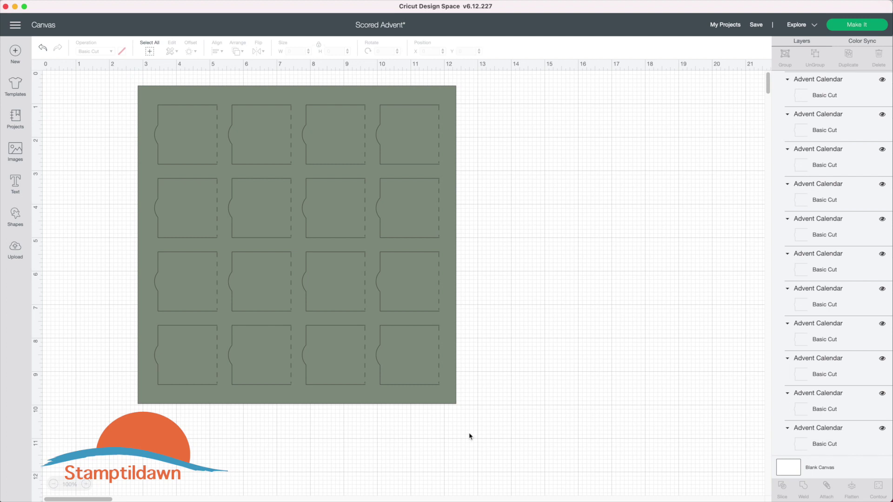
Step: Select the whole design and attach the window grid to the green square
{"action": "left_click_drag", "start_coordinate": [468, 432], "coordinate": [356, 308]}
{"action": "left_click", "coordinate": [826, 488]}
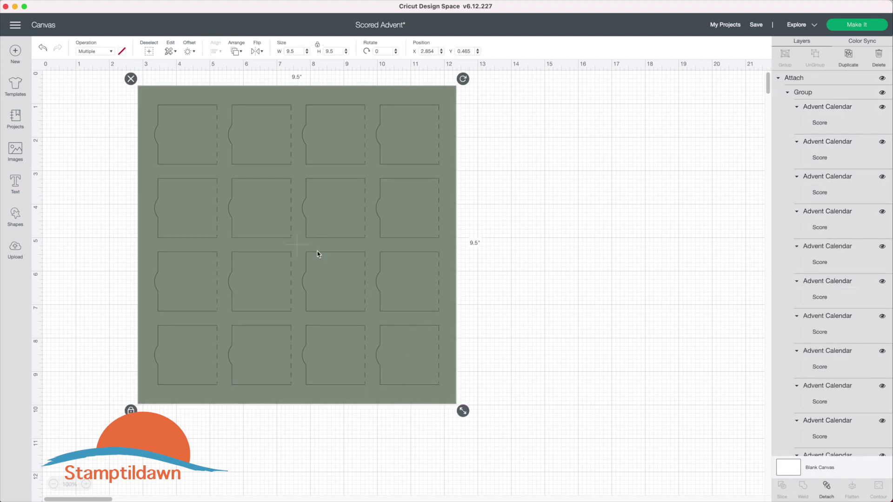
{"action": "left_click", "coordinate": [612, 340]}
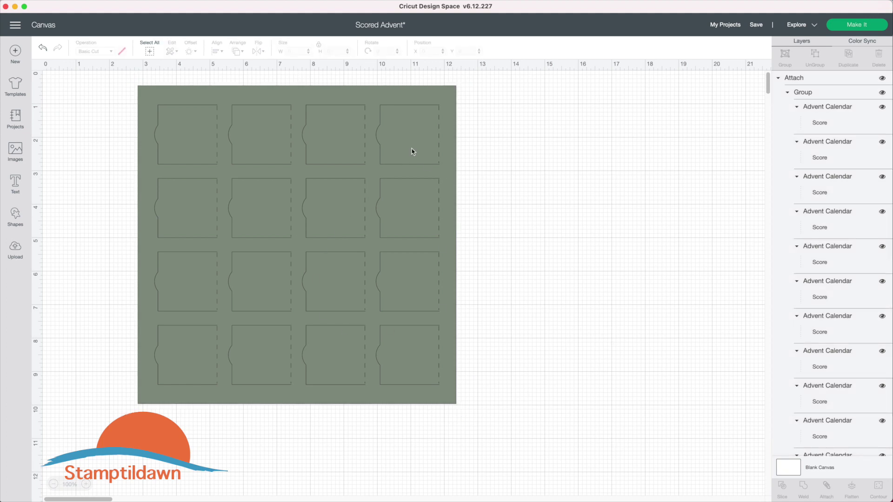
{"action": "scroll", "coordinate": [425, 107], "scroll_direction": "down", "scroll_amount": 1}
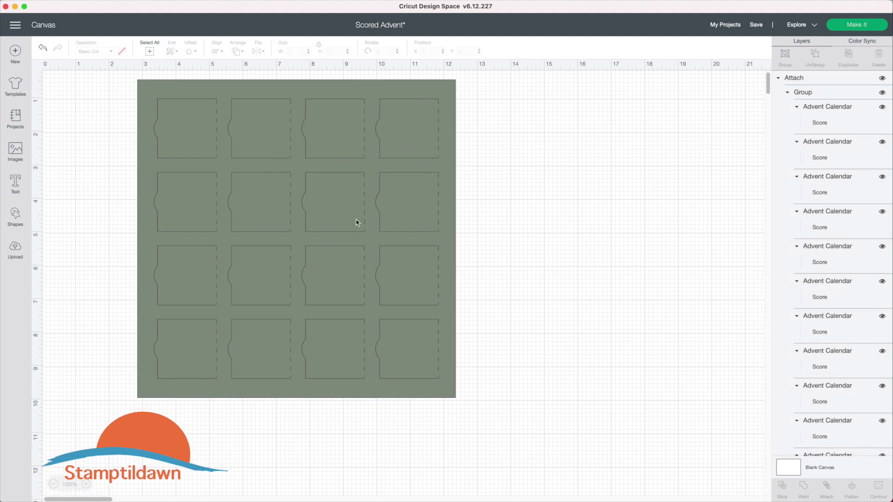
{"action": "scroll", "coordinate": [357, 222], "scroll_direction": "up", "scroll_amount": 1}
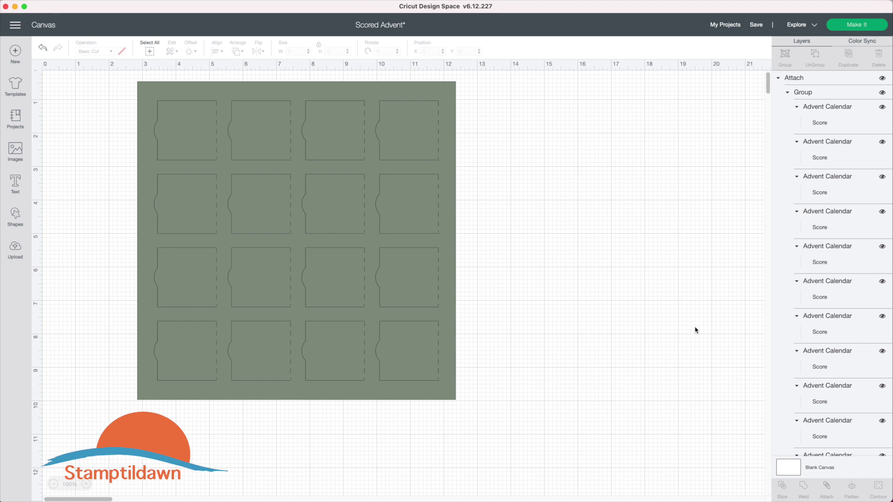
Step: Test detaching the windows from the green square, then undo it so they stay attached
{"action": "left_click", "coordinate": [412, 394]}
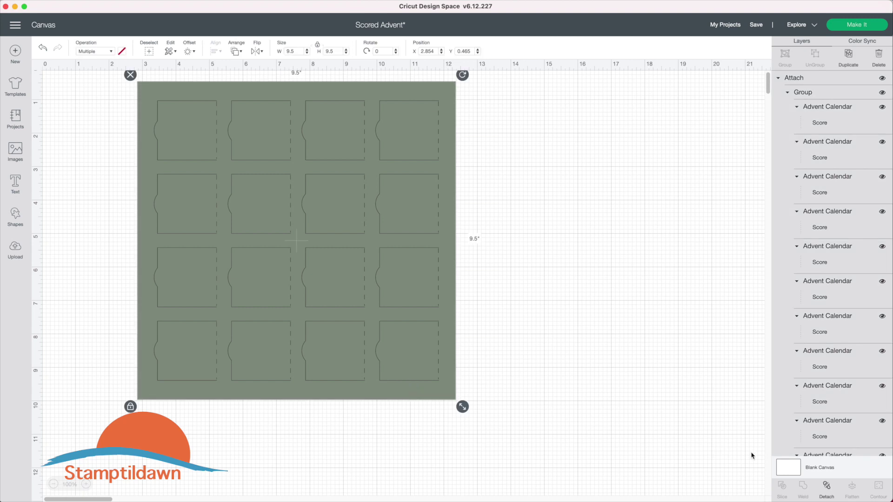
{"action": "left_click", "coordinate": [827, 488]}
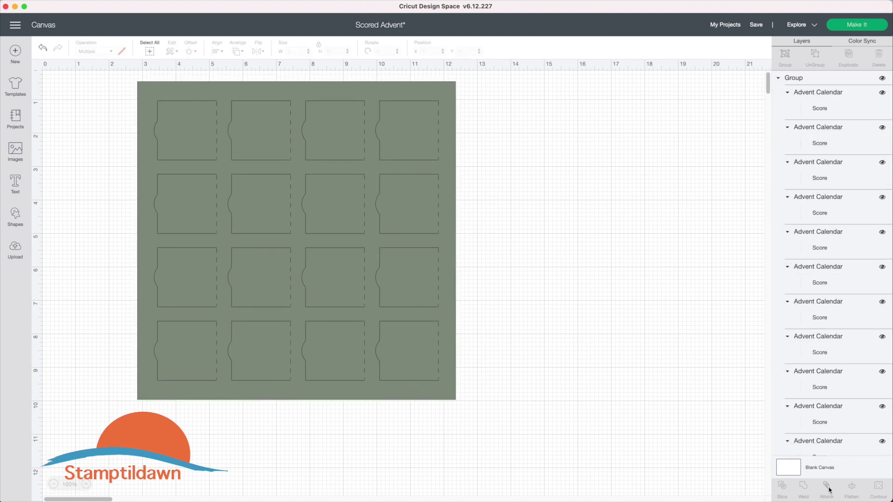
{"action": "key", "text": "super+z"}
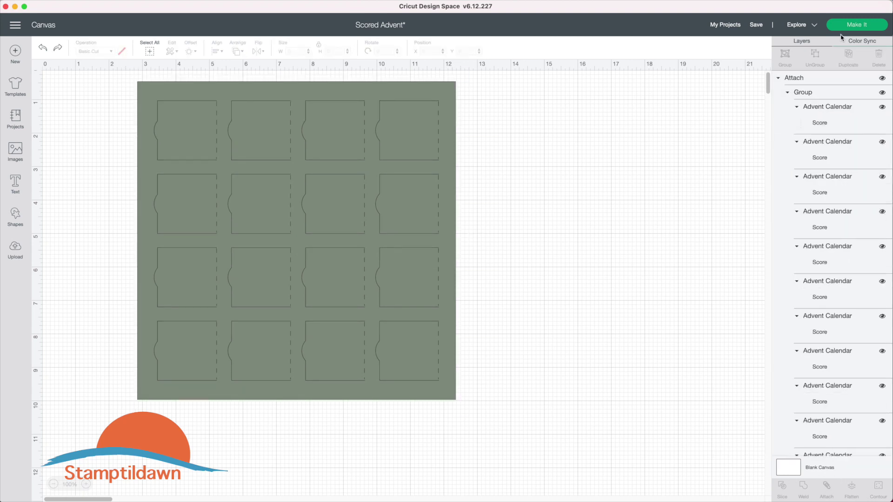
Step: Save a copy of the project under the title '4x4 scored'
{"action": "left_click", "coordinate": [757, 26]}
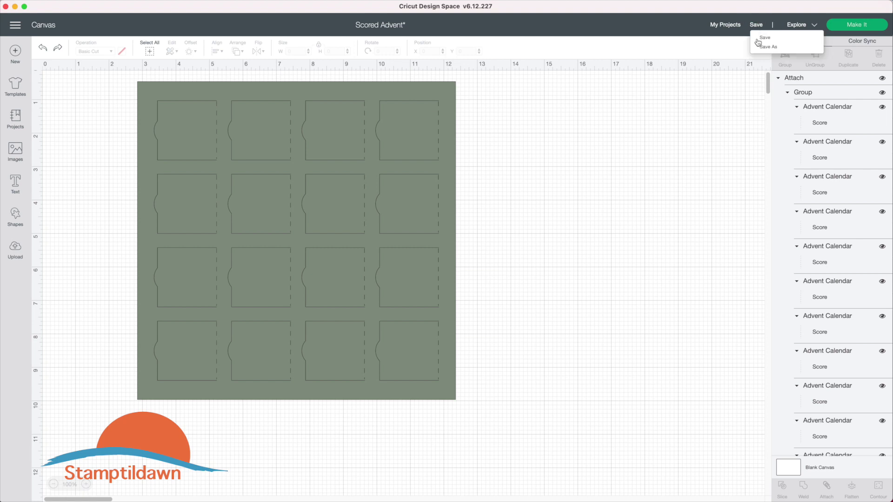
{"action": "left_click", "coordinate": [766, 47]}
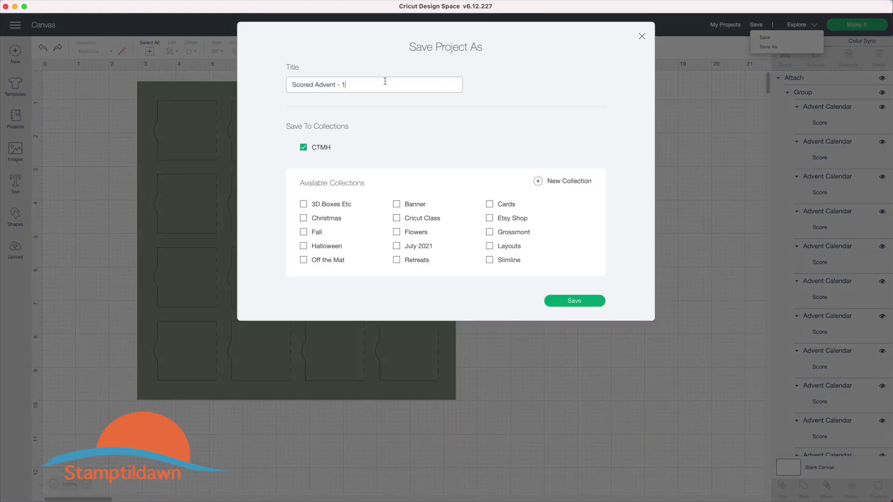
{"action": "left_click_drag", "start_coordinate": [351, 84], "coordinate": [282, 86]}
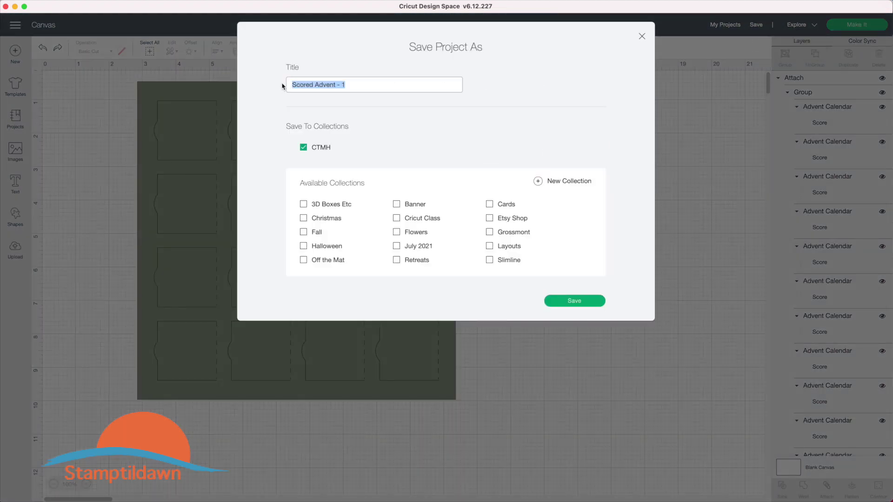
{"action": "type", "text": "4x4 scored"}
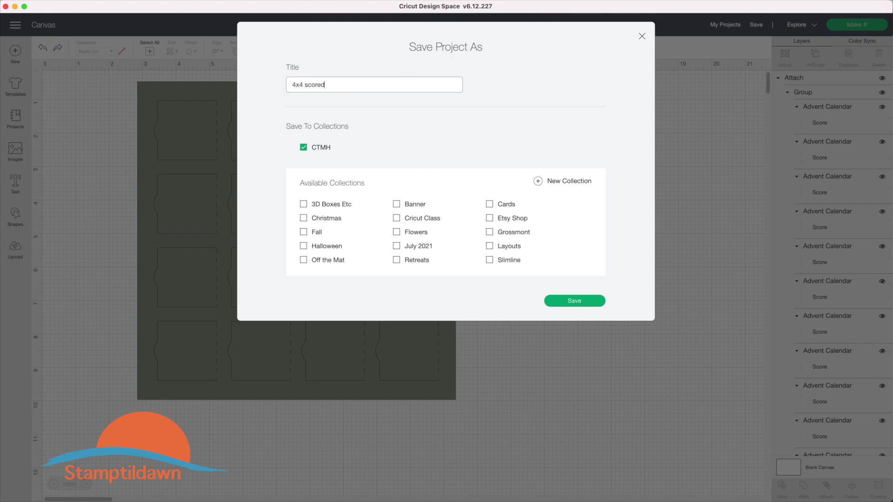
{"action": "left_click", "coordinate": [595, 302]}
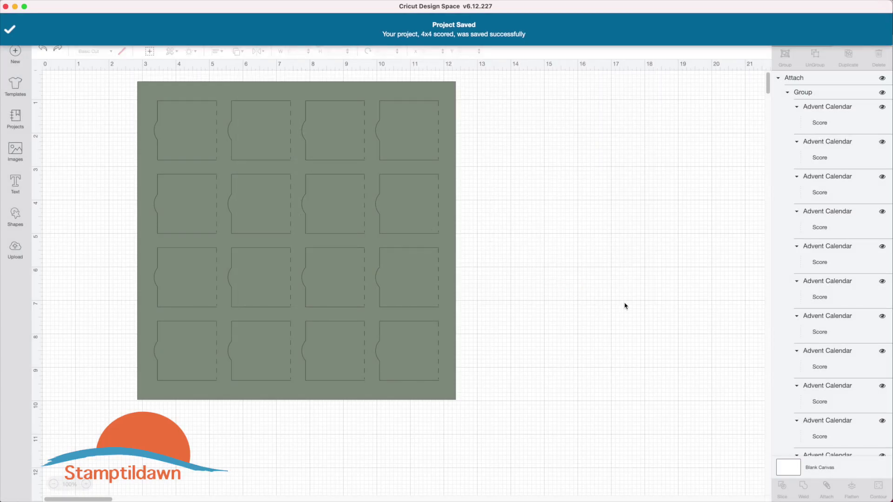
Step: Detach the windows from the green base, hide the base, and ungroup the 16 doors
{"action": "left_click", "coordinate": [399, 213]}
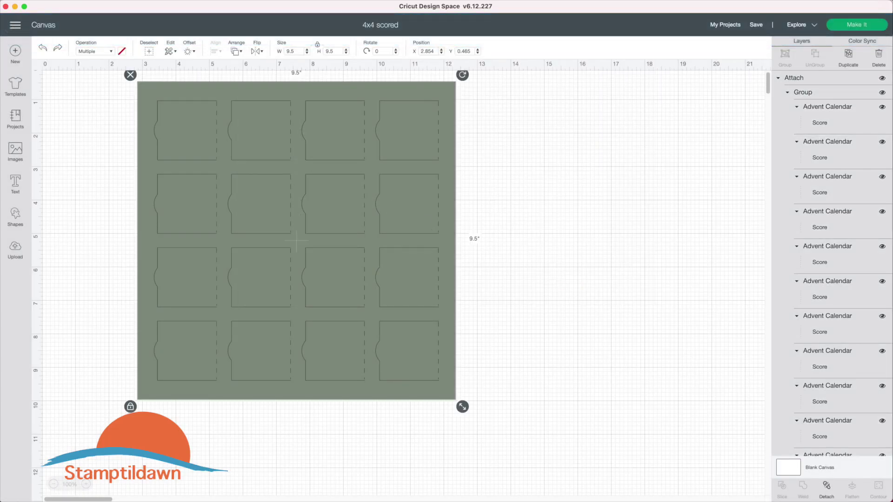
{"action": "left_click", "coordinate": [826, 488]}
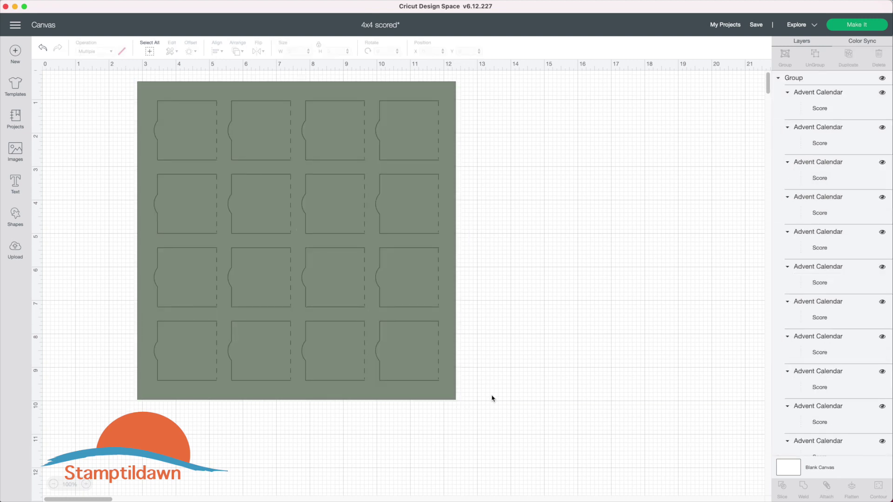
{"action": "left_click", "coordinate": [451, 392]}
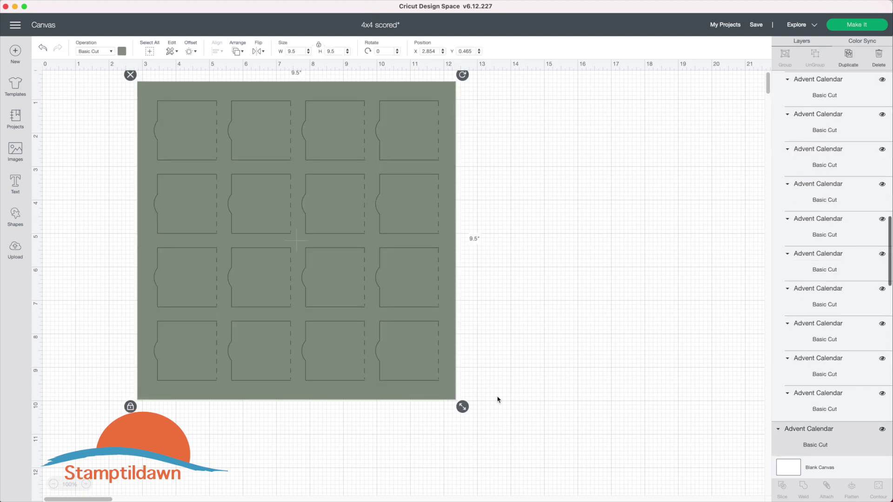
{"action": "left_click", "coordinate": [881, 432]}
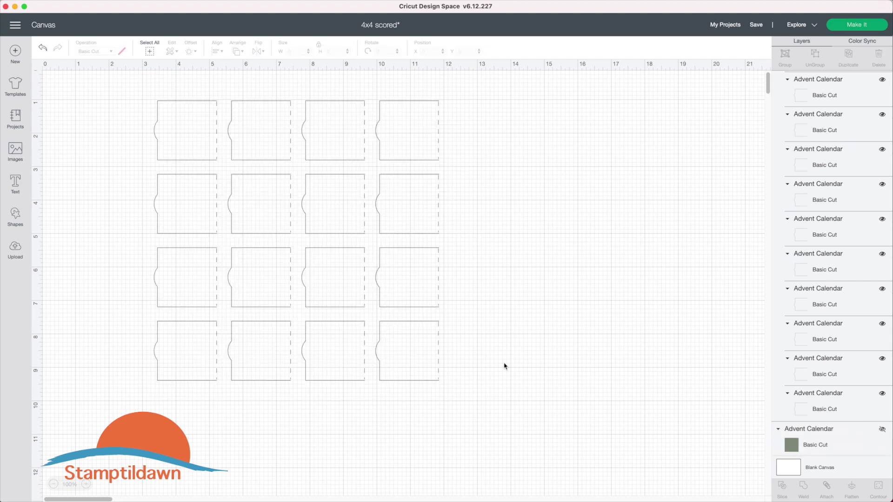
{"action": "key", "text": "super+a"}
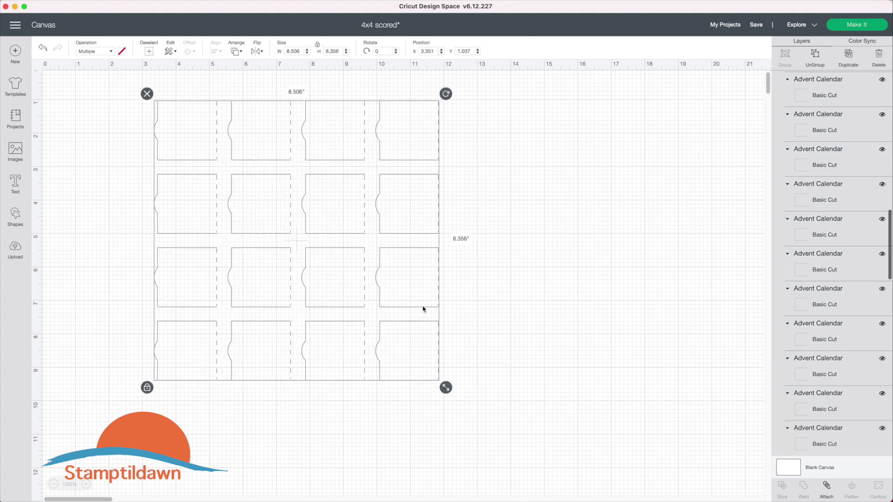
{"action": "left_click", "coordinate": [814, 60]}
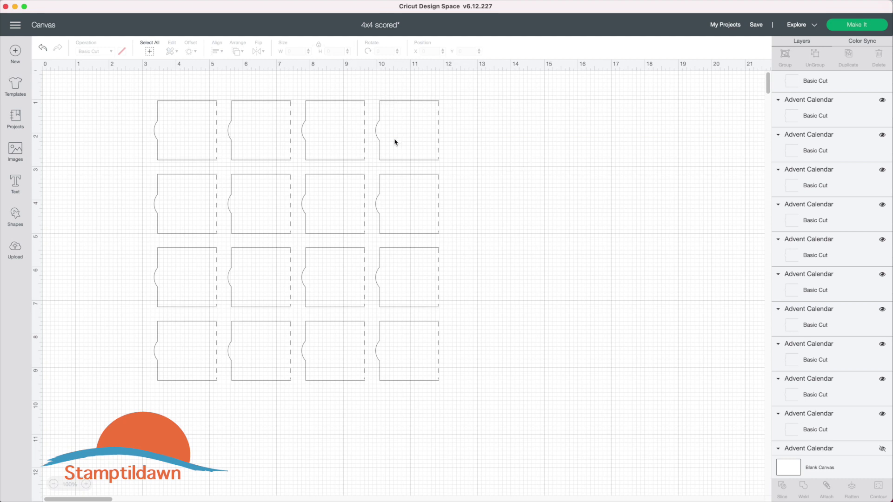
{"action": "left_click", "coordinate": [391, 160]}
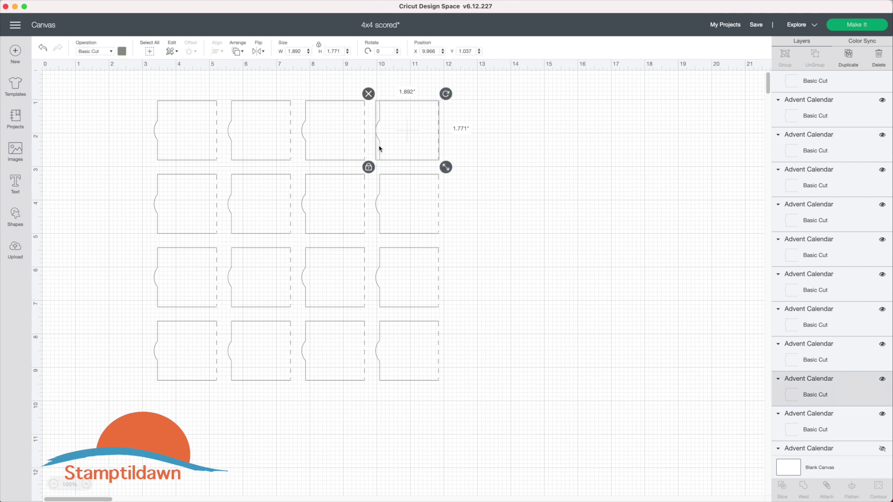
{"action": "left_click", "coordinate": [439, 205]}
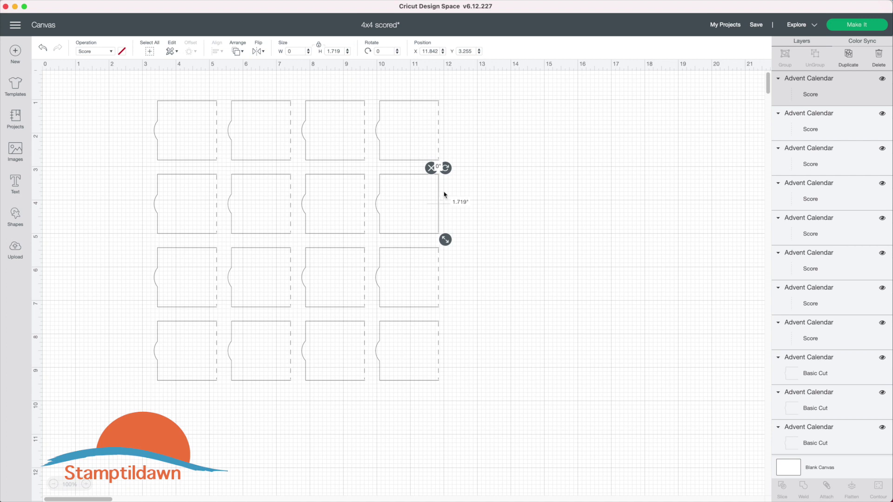
{"action": "left_click", "coordinate": [385, 178]}
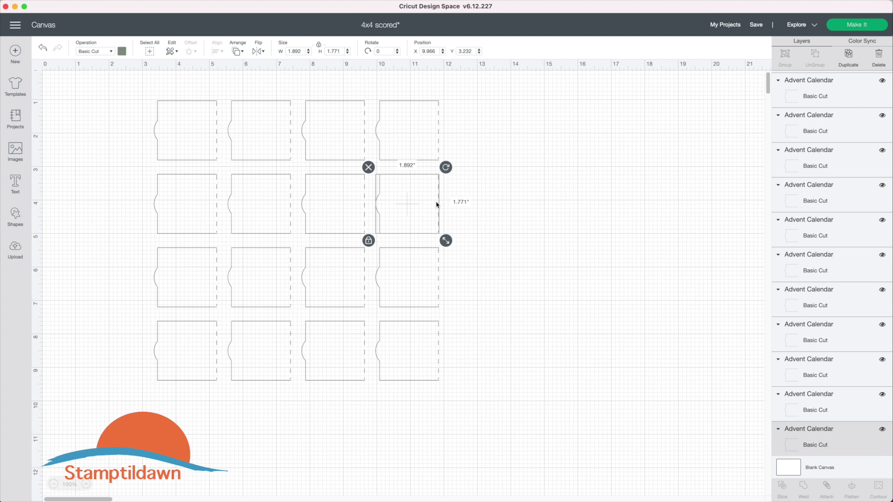
{"action": "left_click", "coordinate": [112, 51]}
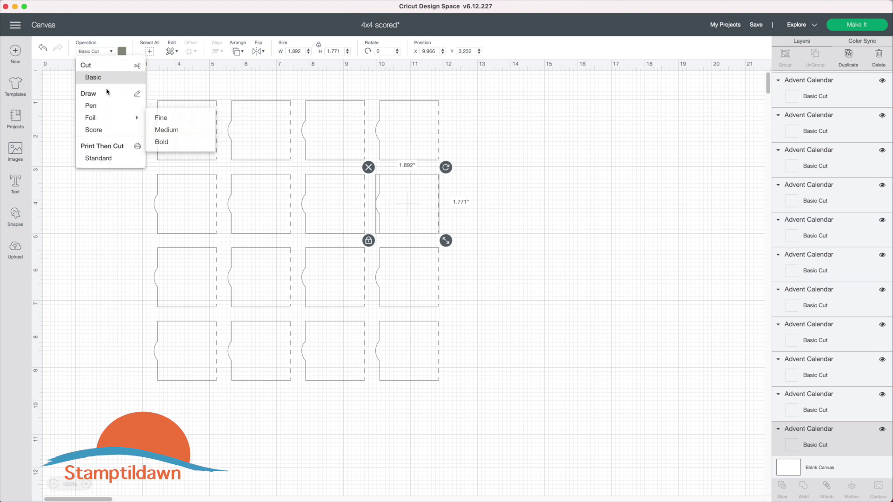
{"action": "left_click", "coordinate": [110, 52]}
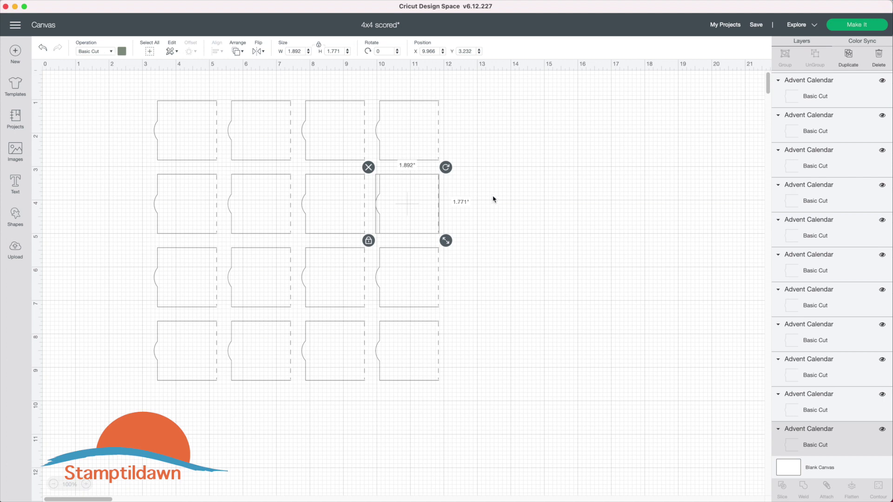
{"action": "left_click", "coordinate": [450, 201]}
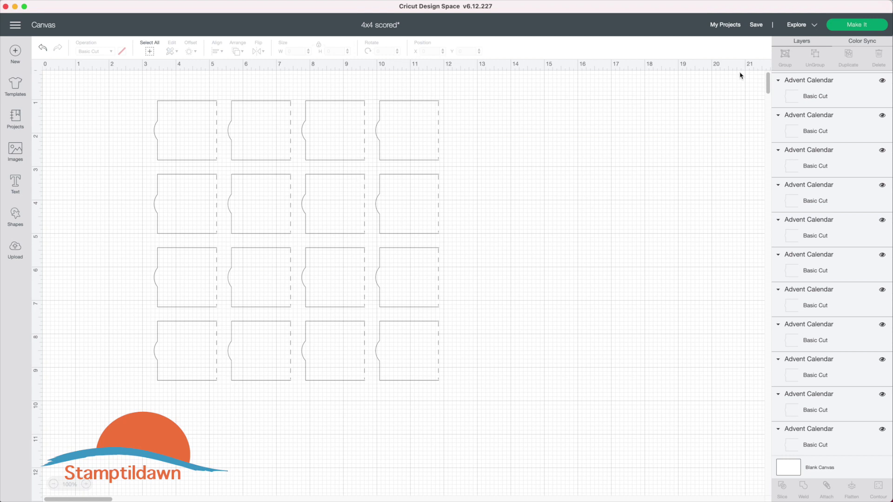
Step: Optimize the design for Cricut Maker and set the top-right window to Perforate
{"action": "left_click", "coordinate": [814, 26]}
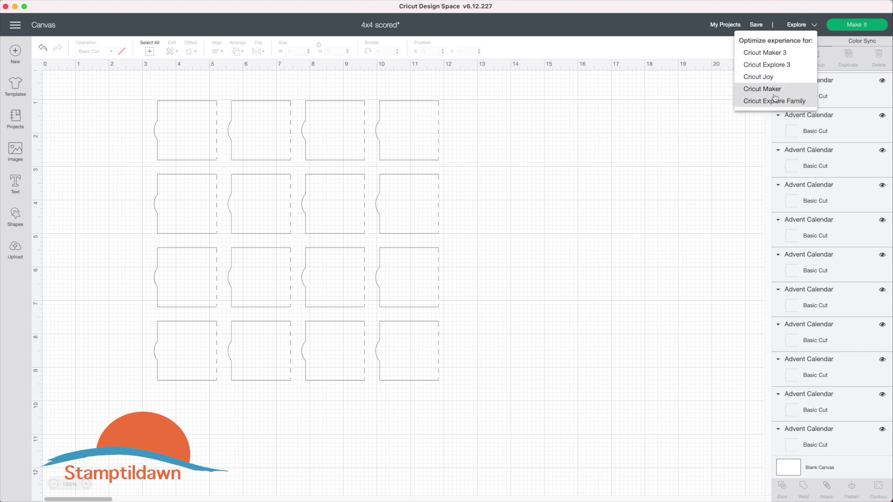
{"action": "left_click", "coordinate": [775, 92]}
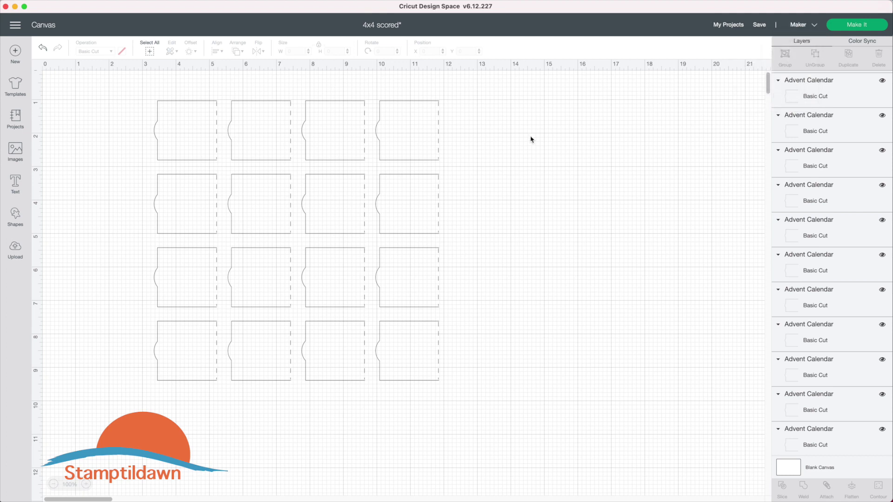
{"action": "left_click", "coordinate": [399, 102]}
{"action": "left_click", "coordinate": [508, 152]}
{"action": "left_click", "coordinate": [396, 162]}
{"action": "left_click", "coordinate": [396, 161]}
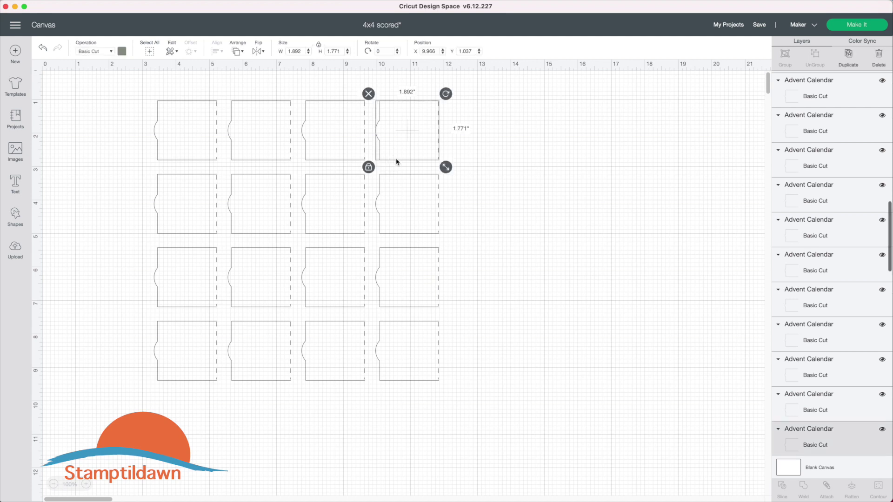
{"action": "left_click", "coordinate": [112, 52]}
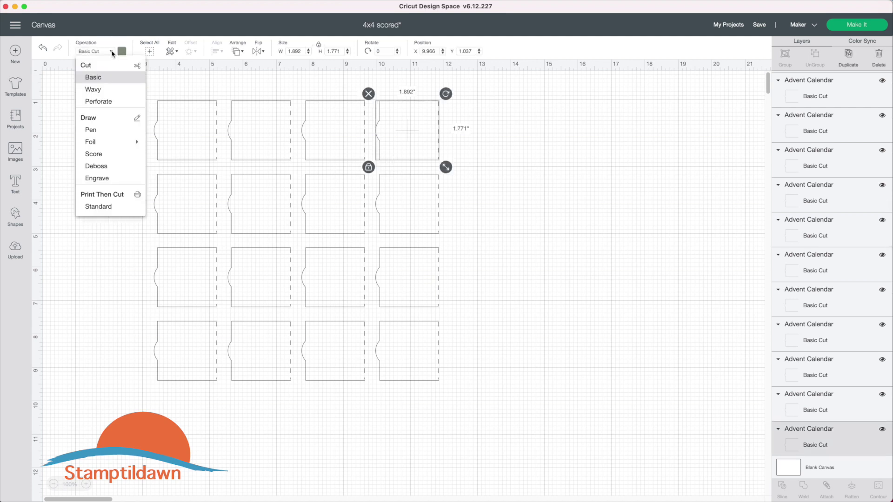
{"action": "left_click", "coordinate": [96, 102]}
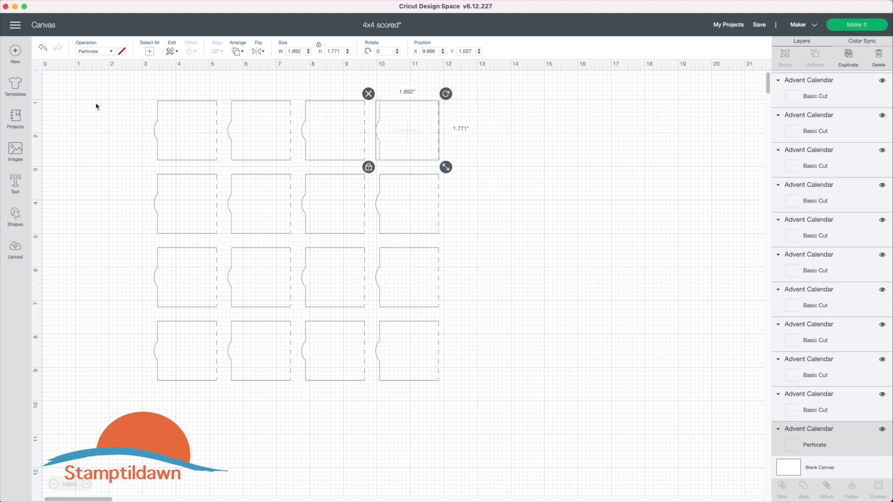
Step: Set the third and second top-row windows to Perforate
{"action": "left_click", "coordinate": [318, 161]}
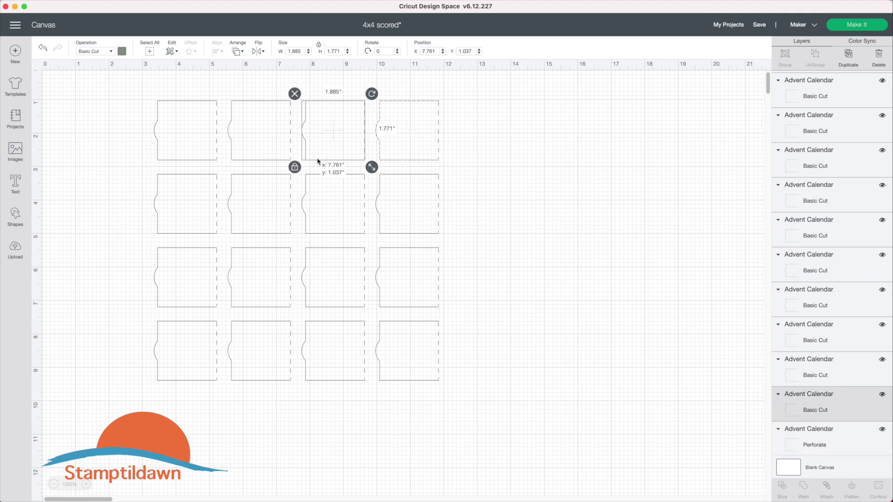
{"action": "left_click", "coordinate": [112, 52]}
{"action": "left_click", "coordinate": [98, 101]}
{"action": "left_click", "coordinate": [163, 90]}
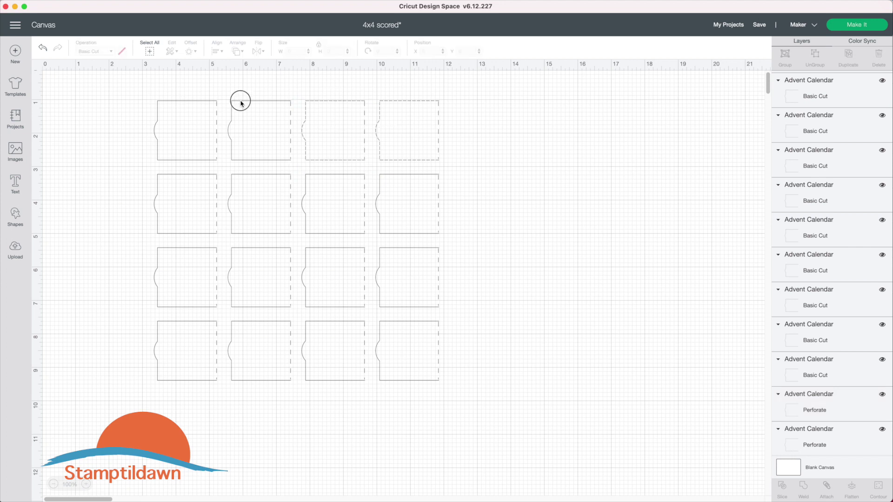
{"action": "left_click", "coordinate": [254, 105]}
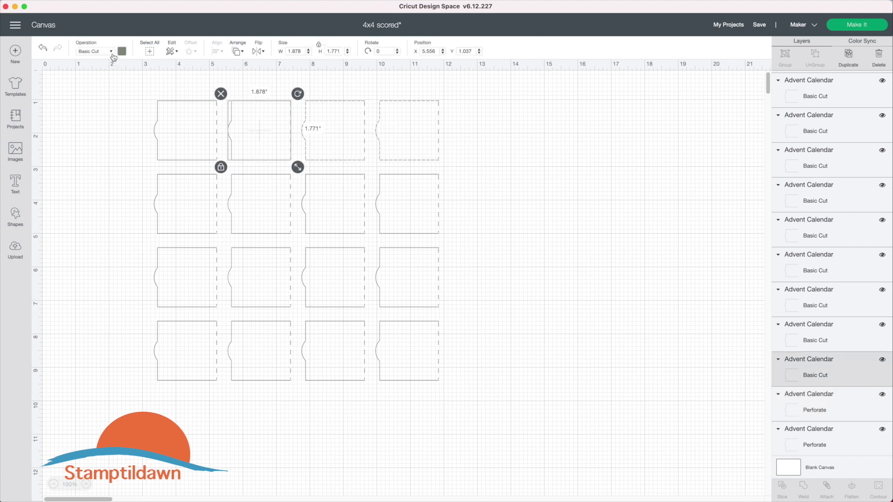
{"action": "left_click", "coordinate": [112, 52]}
{"action": "left_click", "coordinate": [107, 102]}
{"action": "left_click", "coordinate": [192, 103]}
{"action": "left_click", "coordinate": [191, 101]}
{"action": "left_click", "coordinate": [178, 101]}
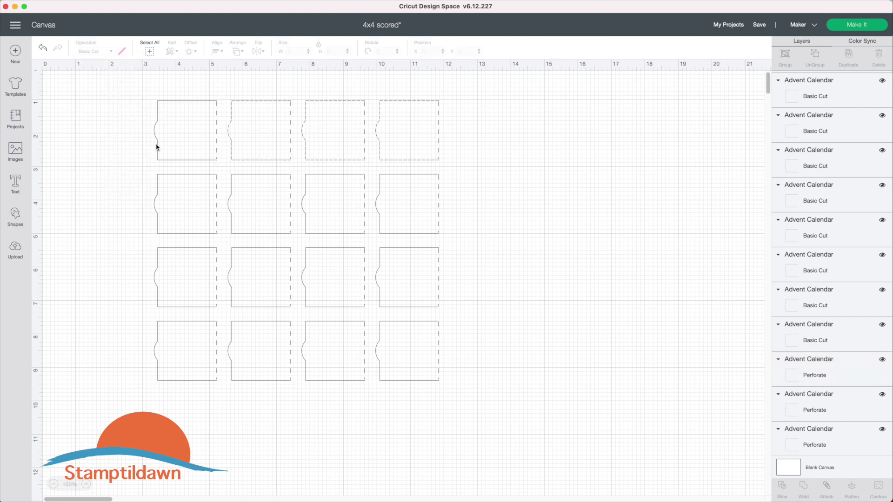
Step: Set the top-left window to Perforate and delete the twelve windows in rows 2–4
{"action": "left_click", "coordinate": [162, 162]}
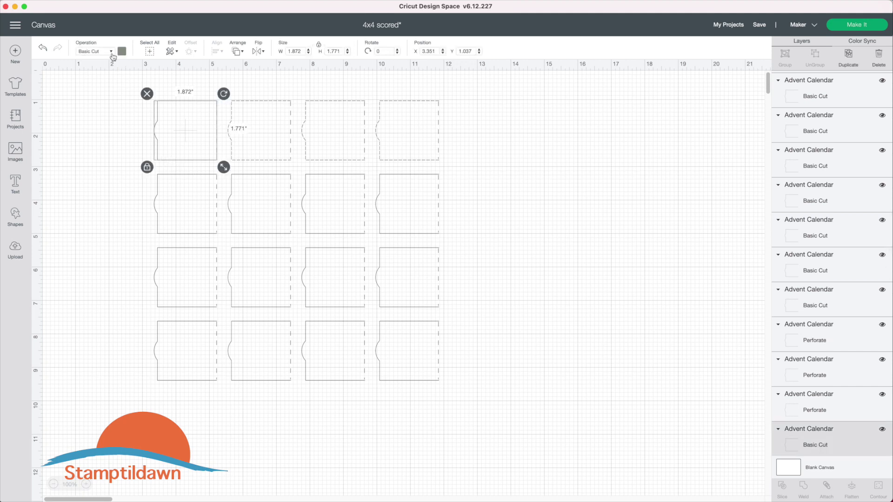
{"action": "left_click", "coordinate": [112, 52]}
{"action": "left_click", "coordinate": [110, 101]}
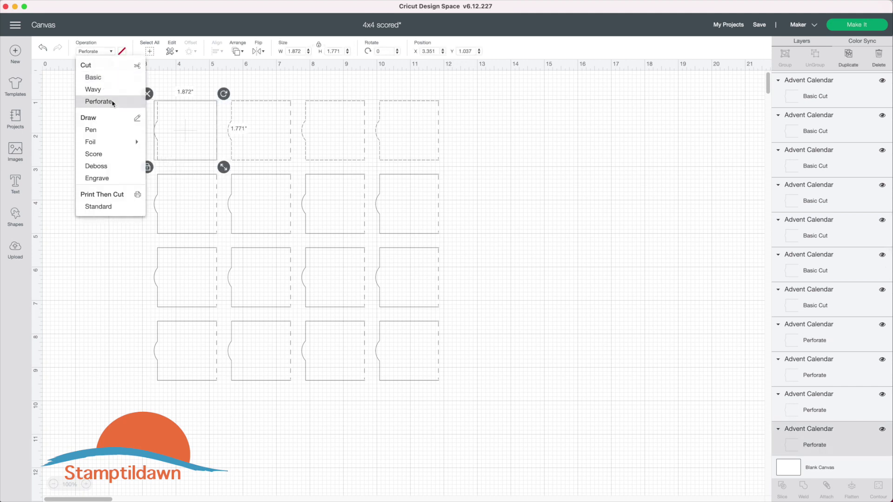
{"action": "left_click", "coordinate": [542, 148]}
{"action": "left_click_drag", "start_coordinate": [136, 174], "coordinate": [630, 452]}
{"action": "key", "text": "Delete"}
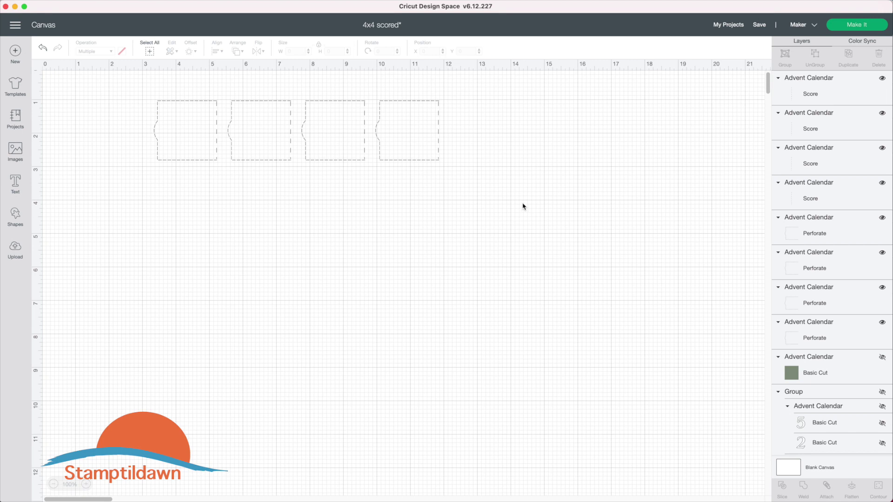
Step: Group the four top-row windows, move them lower, and unhide the green square
{"action": "left_click_drag", "start_coordinate": [114, 86], "coordinate": [454, 185]}
{"action": "left_click_drag", "start_coordinate": [420, 151], "coordinate": [420, 242]}
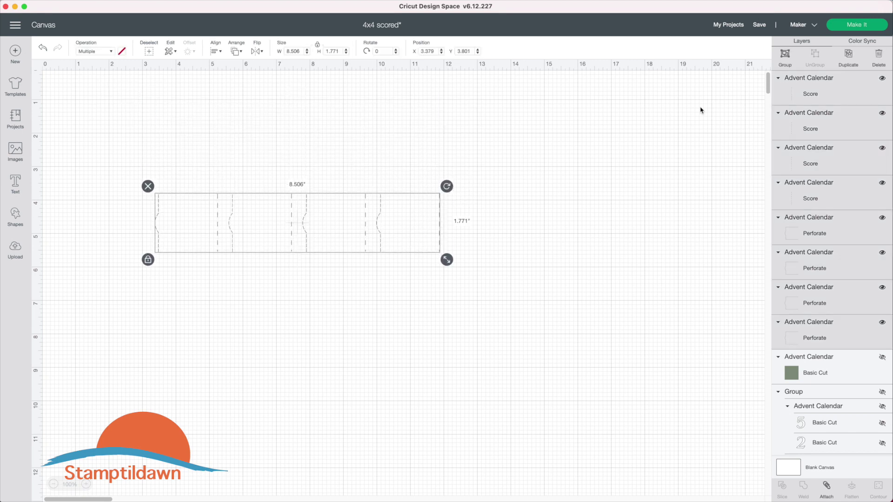
{"action": "left_click", "coordinate": [786, 56]}
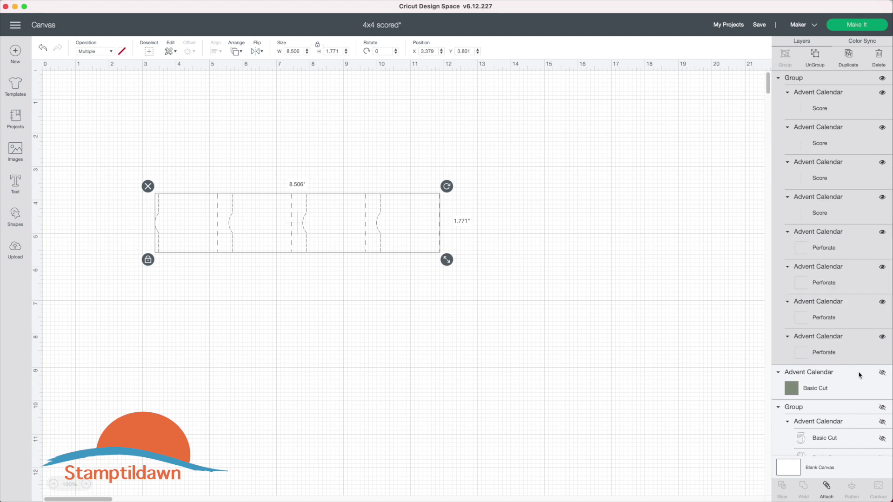
{"action": "left_click", "coordinate": [652, 423]}
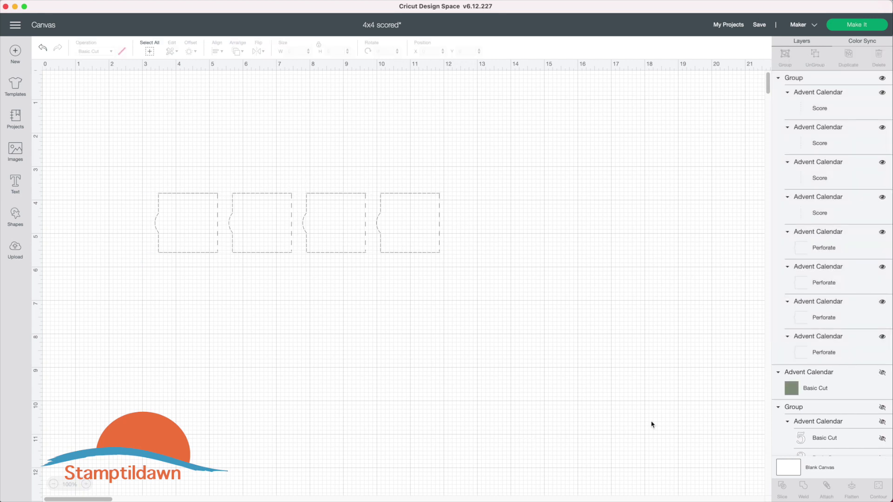
{"action": "left_click", "coordinate": [881, 373]}
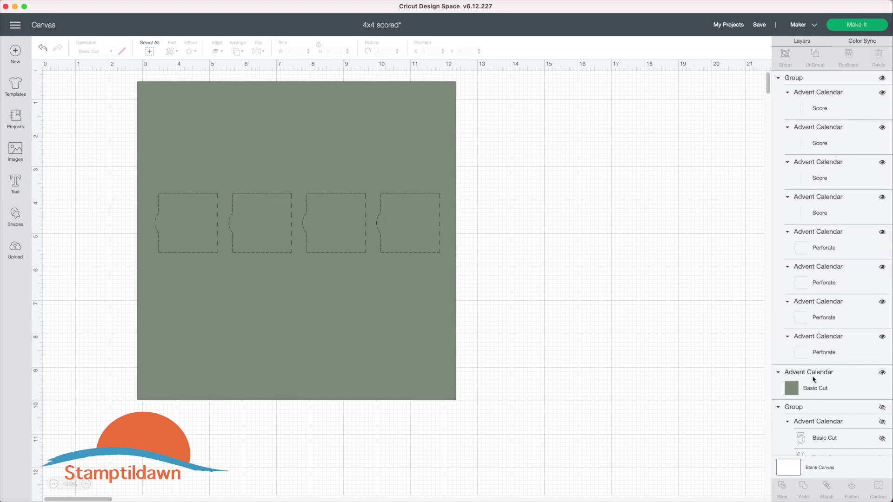
Step: Unlock proportions and resize the green square to a 9.889 × 2.944 in strip behind the windows
{"action": "left_click", "coordinate": [358, 160]}
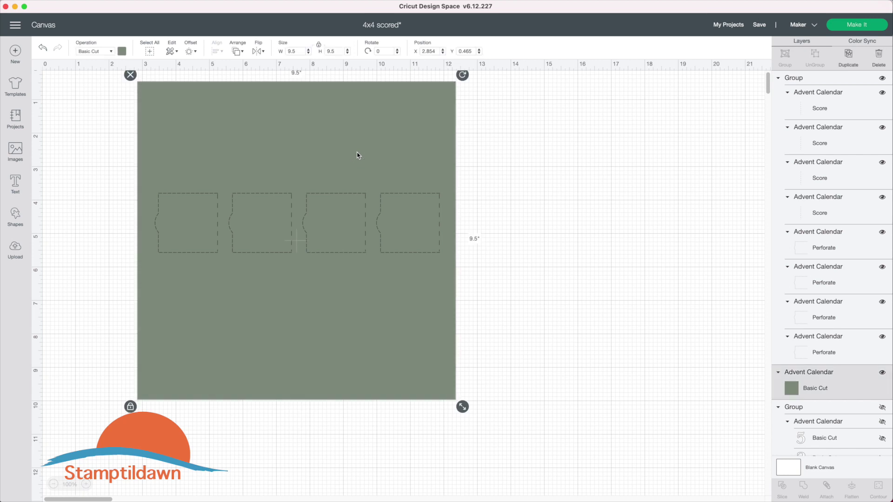
{"action": "left_click", "coordinate": [319, 46]}
{"action": "left_click_drag", "start_coordinate": [463, 407], "coordinate": [466, 274]}
{"action": "left_click_drag", "start_coordinate": [346, 116], "coordinate": [347, 208]}
{"action": "left_click_drag", "start_coordinate": [466, 375], "coordinate": [461, 283]}
{"action": "left_click_drag", "start_coordinate": [344, 280], "coordinate": [341, 274]}
{"action": "left_click_drag", "start_coordinate": [461, 283], "coordinate": [482, 286]}
{"action": "left_click_drag", "start_coordinate": [433, 267], "coordinate": [428, 266]}
{"action": "left_click", "coordinate": [462, 362]}
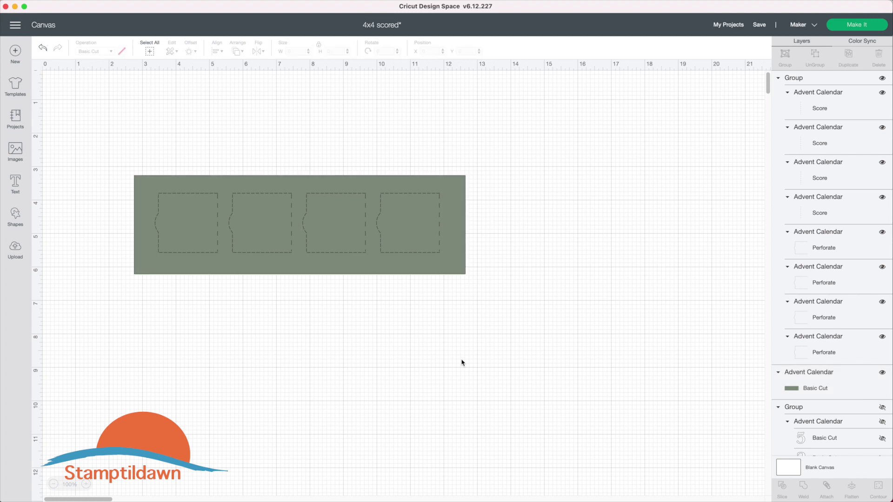
Step: Set the green backing's cut operation to Wavy, then select everything and attach it
{"action": "left_click", "coordinate": [273, 271]}
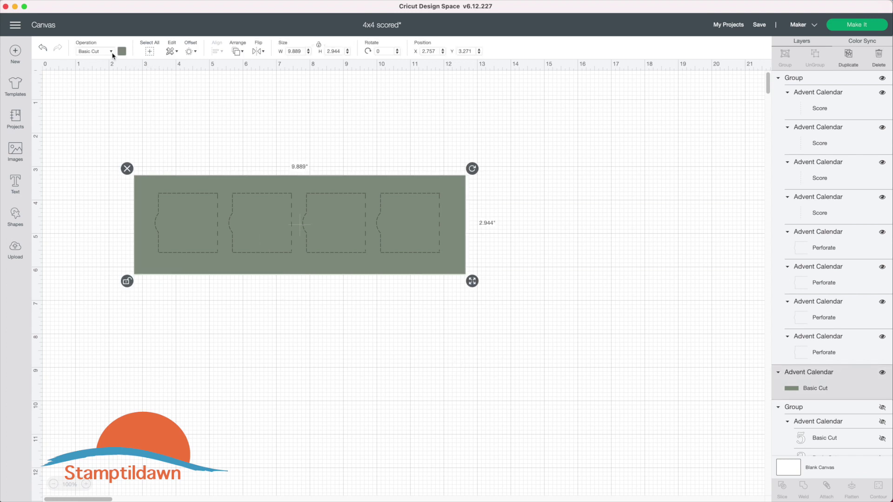
{"action": "left_click", "coordinate": [111, 52]}
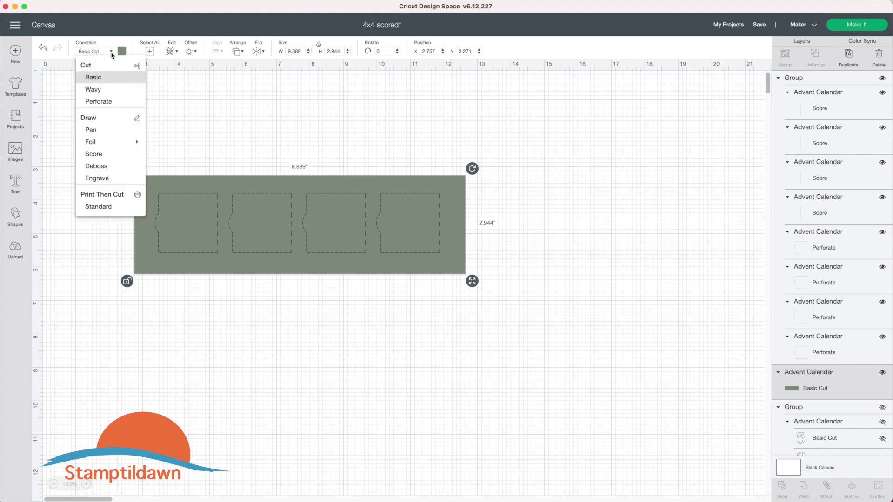
{"action": "left_click", "coordinate": [102, 93]}
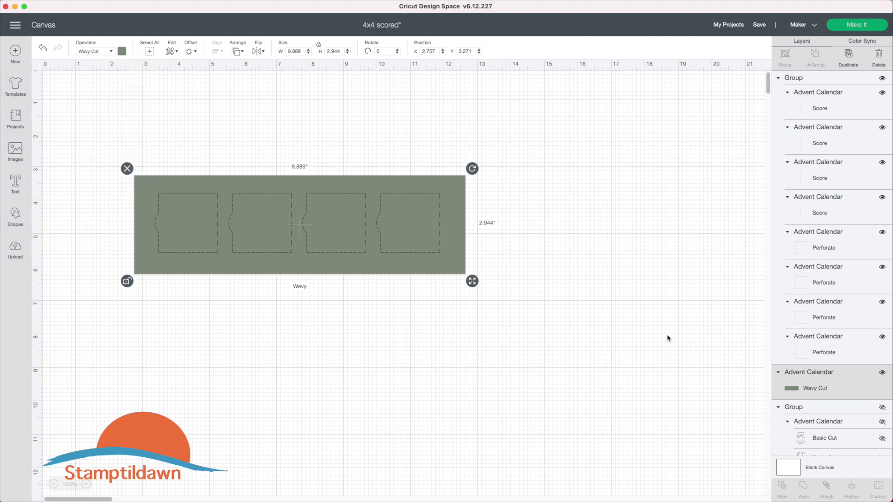
{"action": "left_click", "coordinate": [561, 347]}
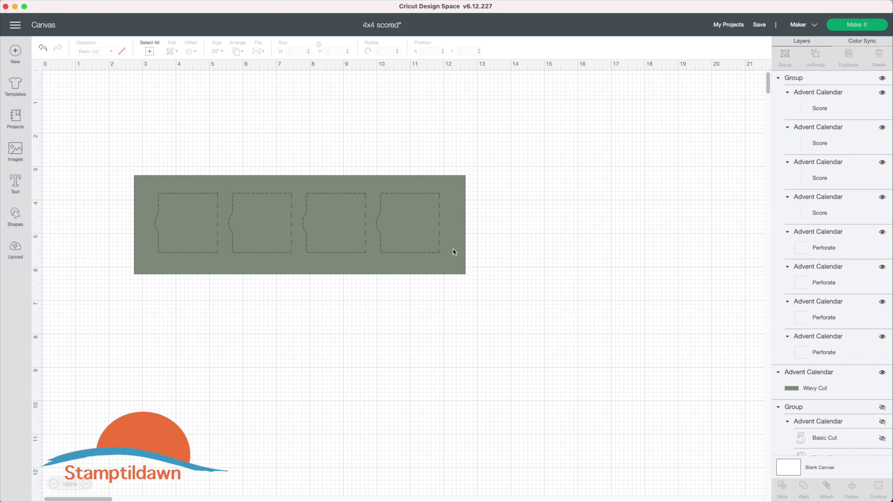
{"action": "left_click_drag", "start_coordinate": [88, 136], "coordinate": [508, 372]}
{"action": "left_click", "coordinate": [828, 492]}
Step: Deselect the attached design and scroll down the canvas
{"action": "left_click", "coordinate": [430, 310]}
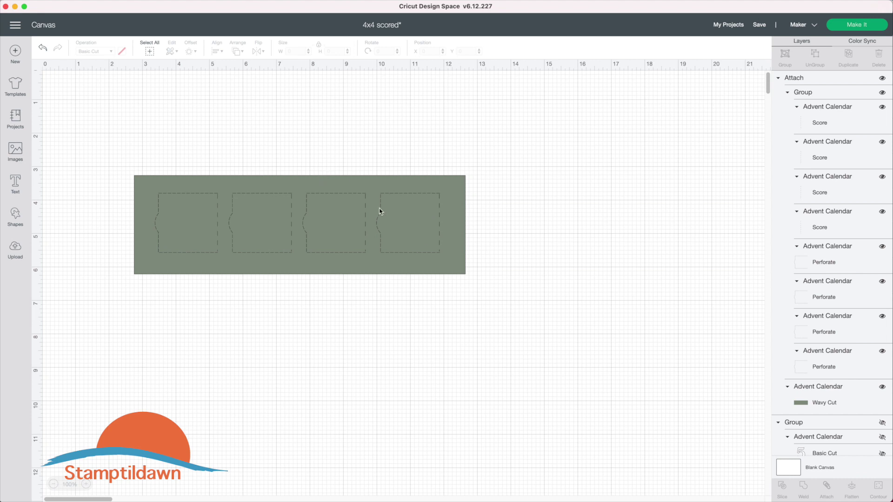
{"action": "scroll", "coordinate": [367, 204], "scroll_direction": "down", "scroll_amount": 1}
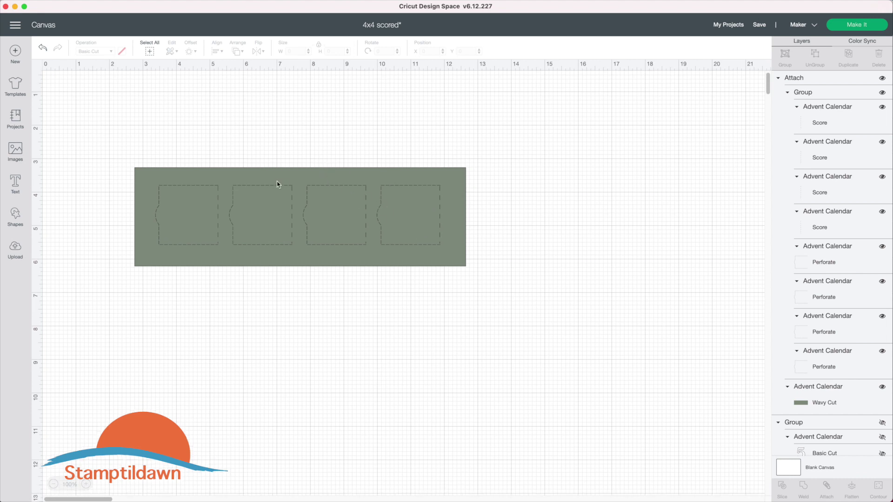